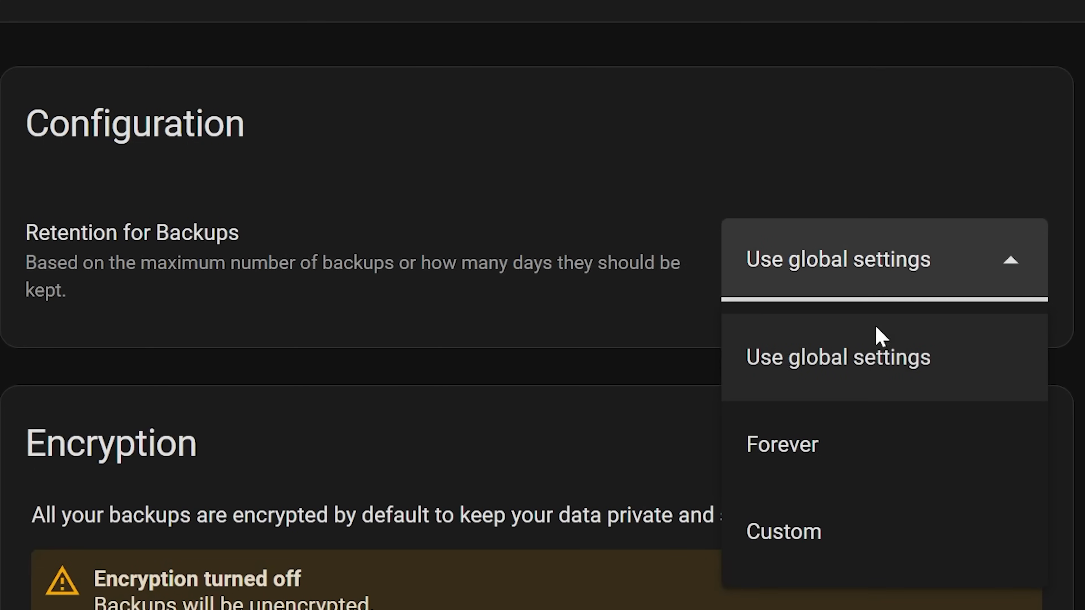
# Switch this backup location's retention to Custom, keeping only 10 backups.
pyautogui.click(844, 554)
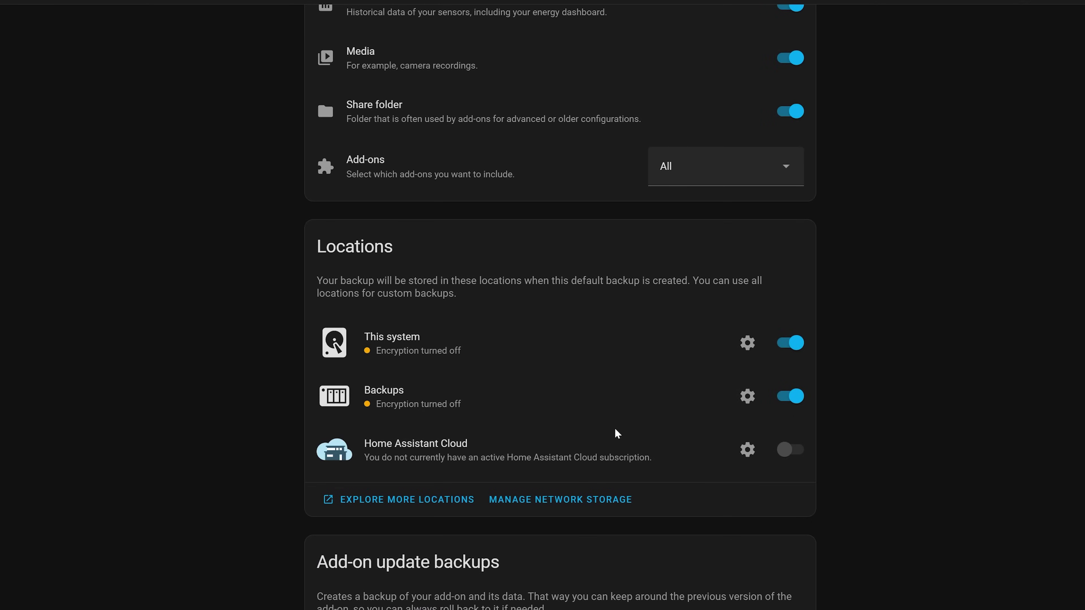
# Give the Backups storage location a Custom retention that keeps only 3 backups.
pyautogui.click(751, 407)
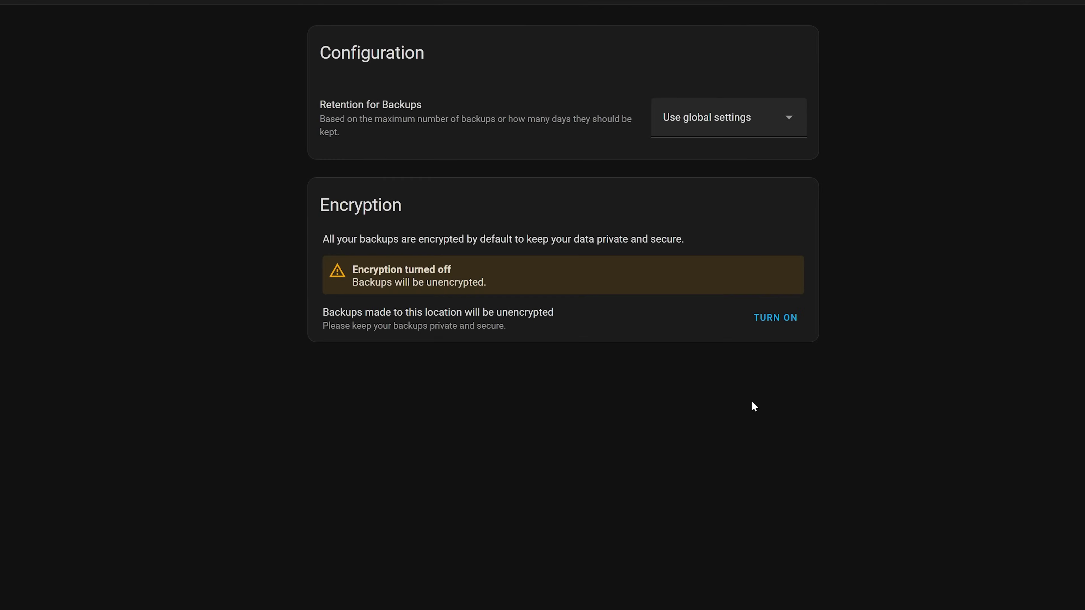
pyautogui.click(761, 139)
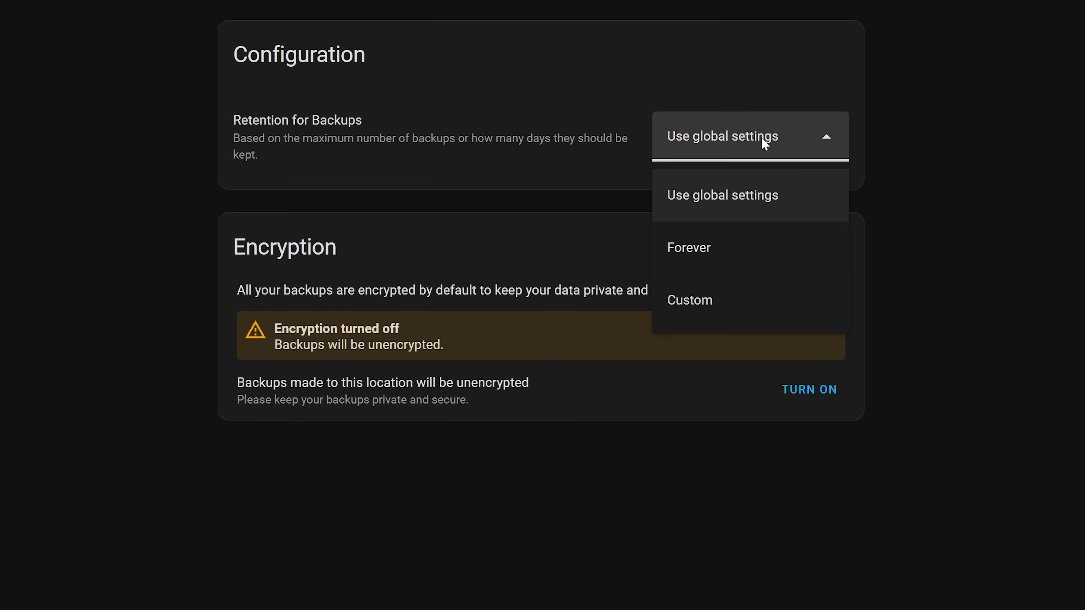
pyautogui.click(750, 316)
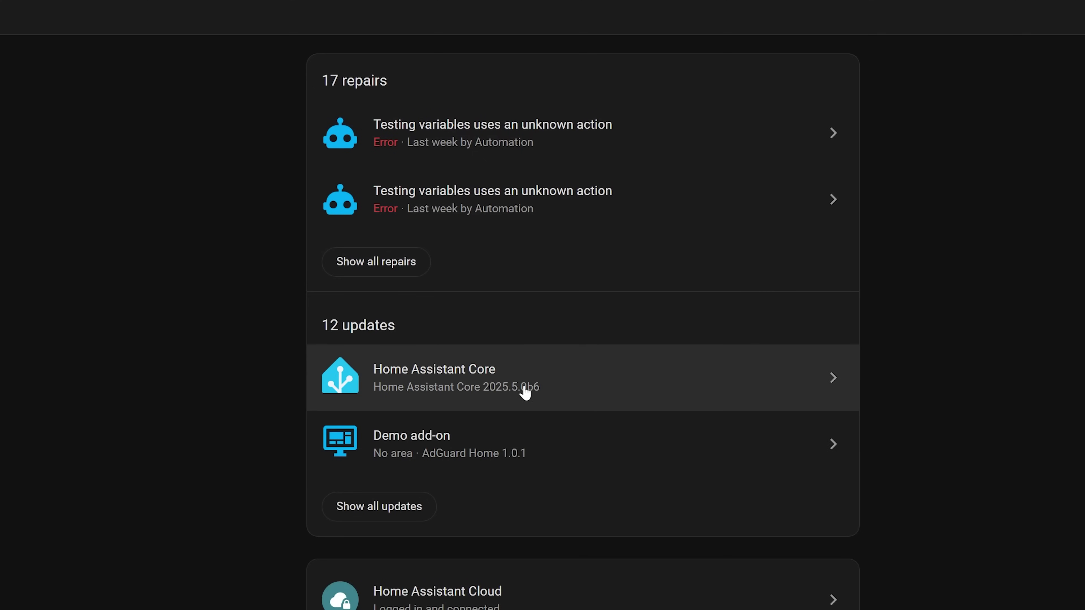
# Enable Automatic backup before update for the Home Assistant Core update.
pyautogui.click(590, 397)
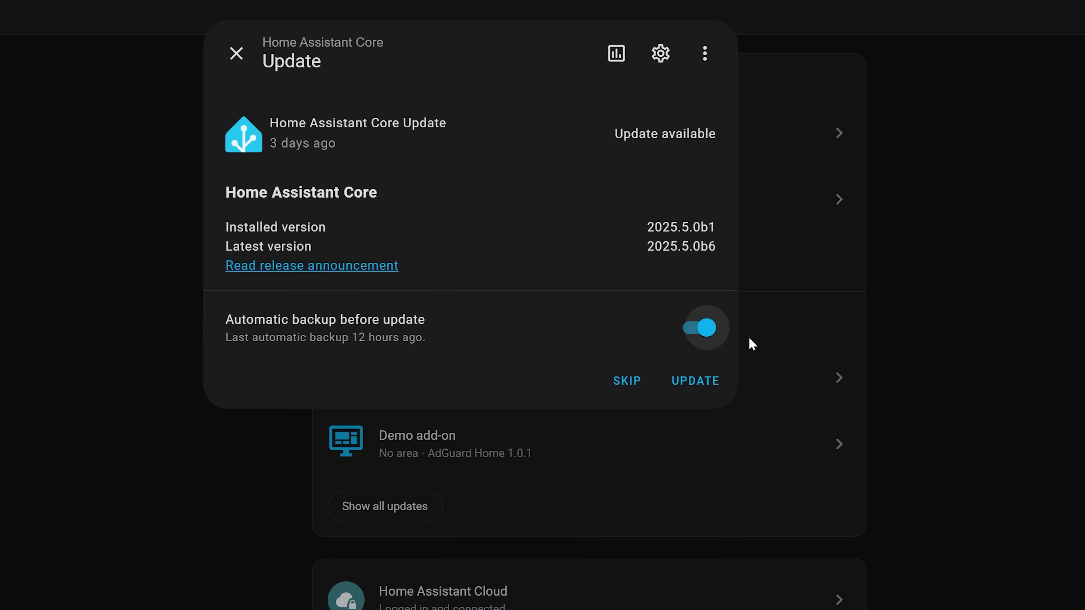
pyautogui.click(243, 486)
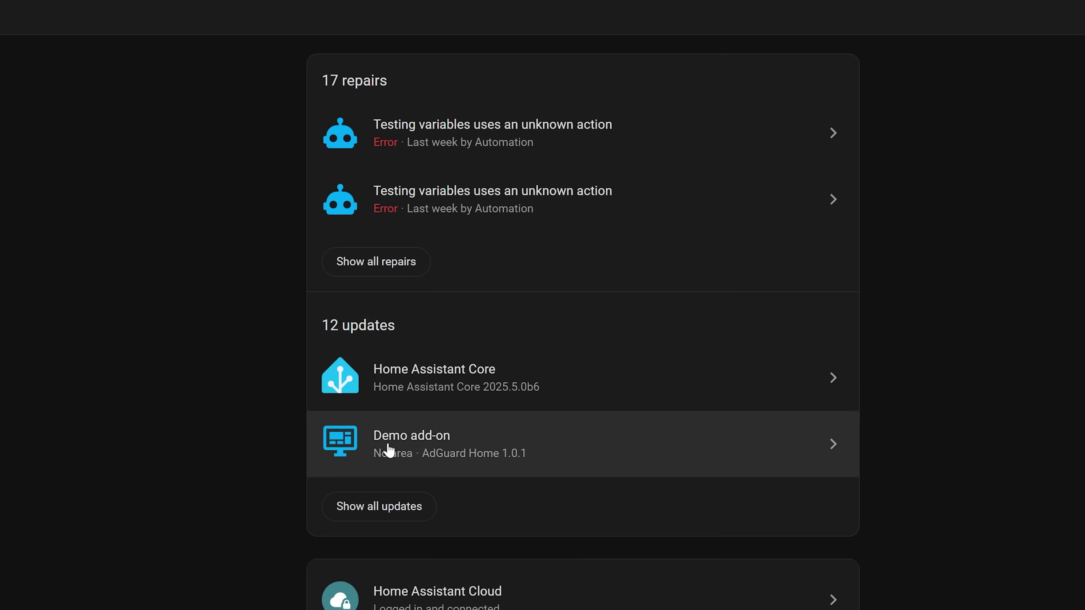
pyautogui.click(595, 378)
pyautogui.click(677, 360)
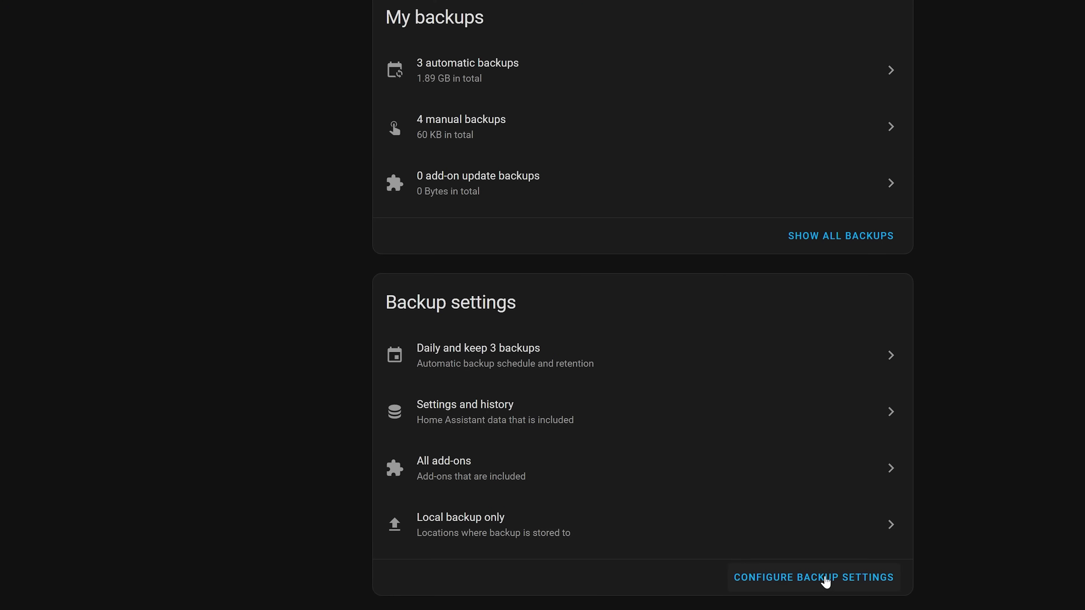
# Set the add-on update Backup preference to Backup before update.
pyautogui.click(825, 578)
pyautogui.scroll(-15, 641, 448)
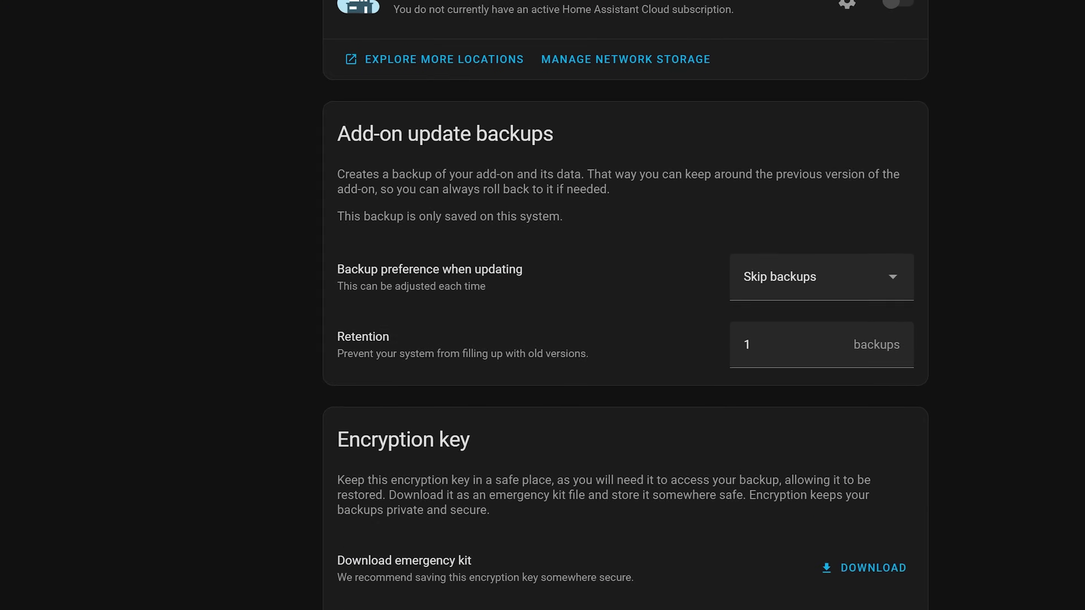
pyautogui.click(822, 264)
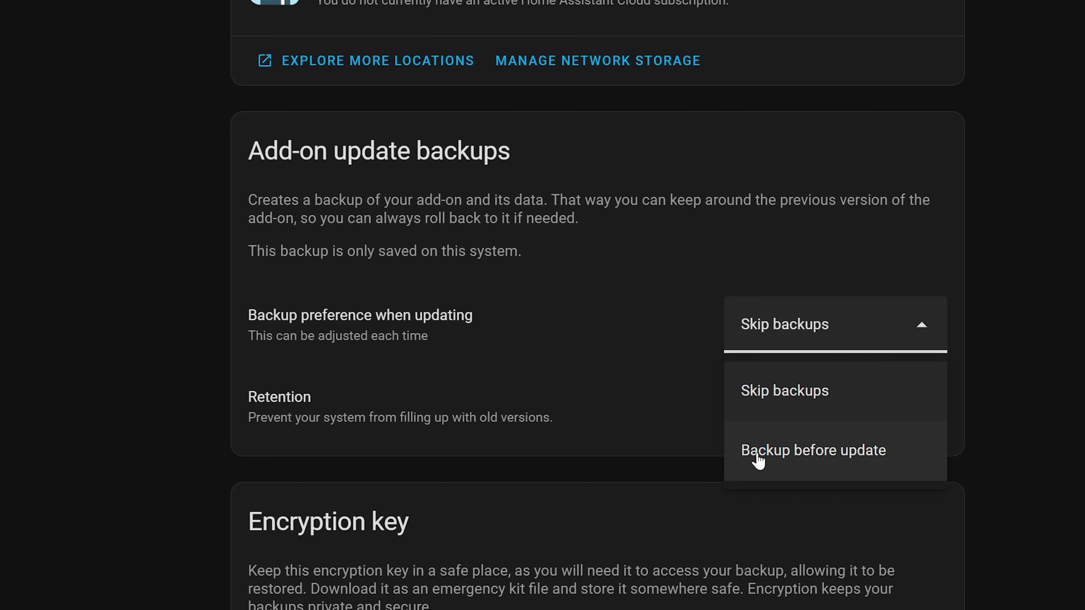
pyautogui.click(791, 469)
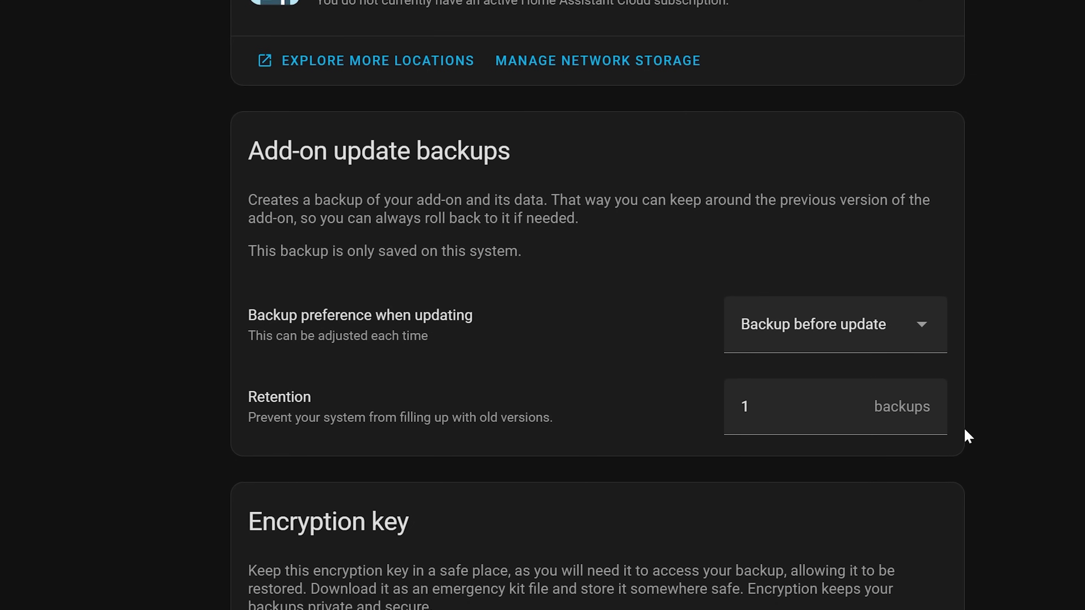
pyautogui.scroll(4, 267, 64)
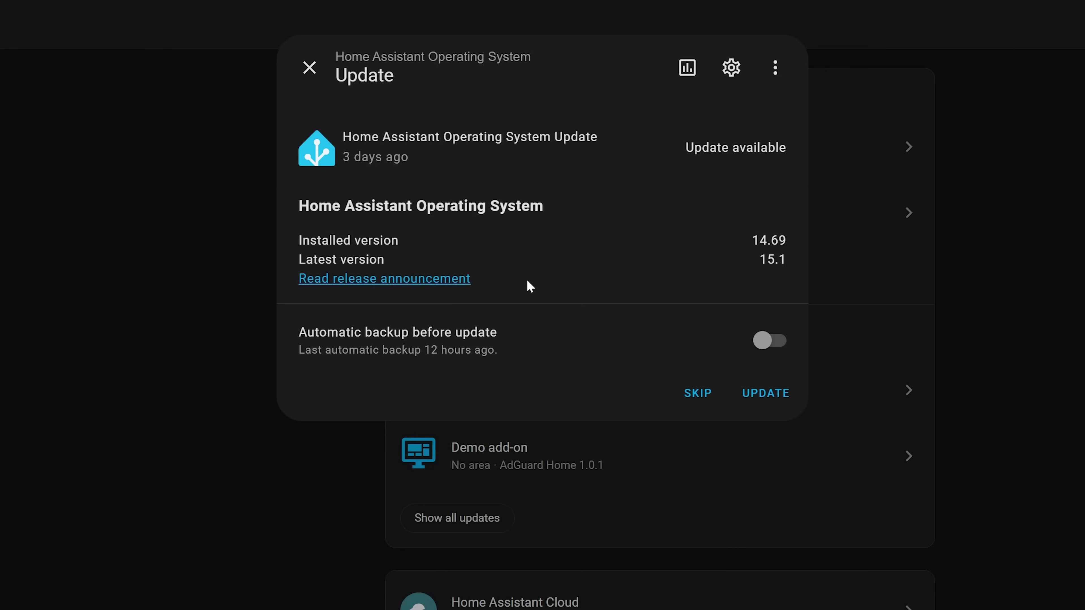
# Turn on Automatic backup before update for the Operating System 15.1 update.
pyautogui.moveTo(342, 137); pyautogui.dragTo(554, 138)
pyautogui.click(602, 146)
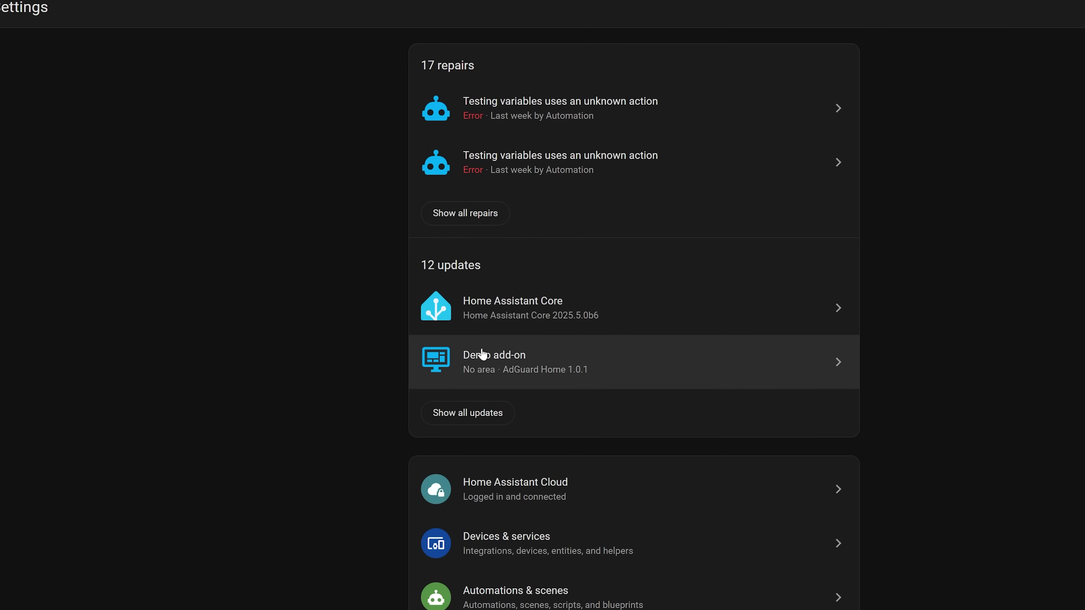
# Start installing the Home Assistant Core update and close its details.
pyautogui.click(640, 310)
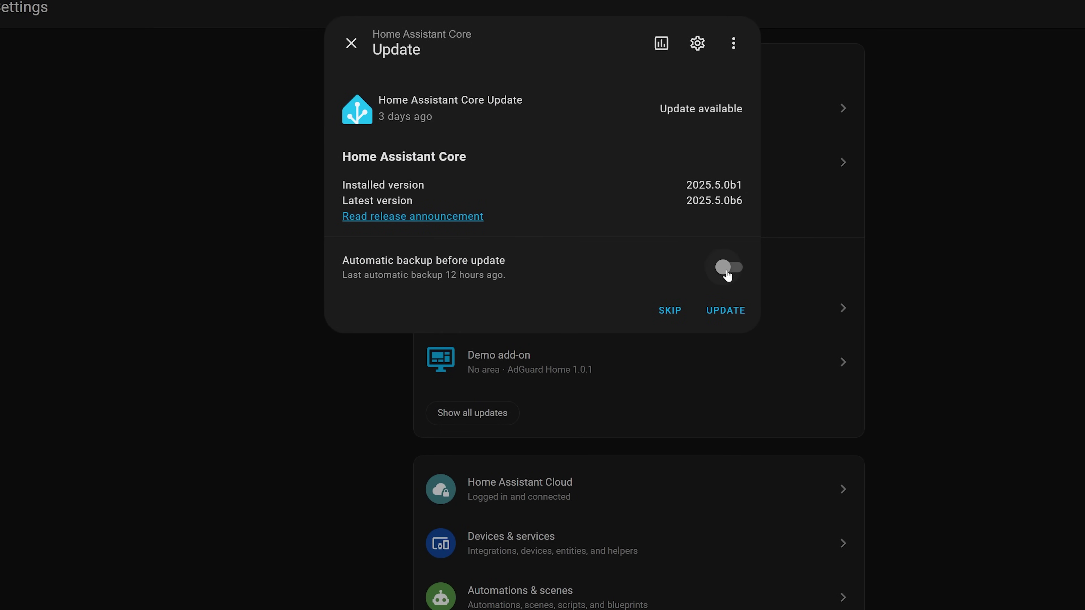
pyautogui.click(726, 319)
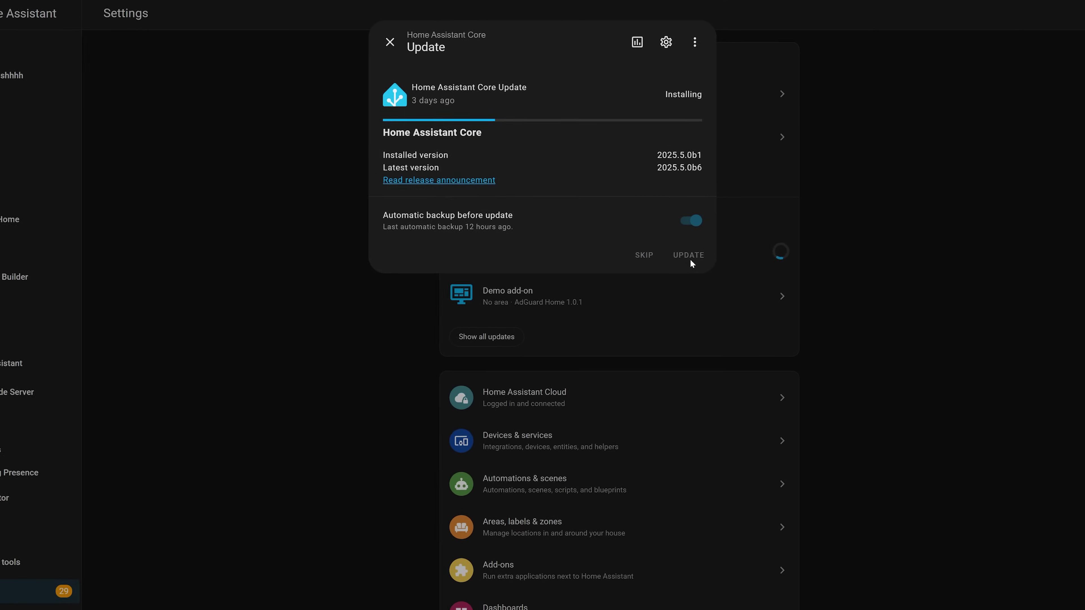
pyautogui.click(392, 42)
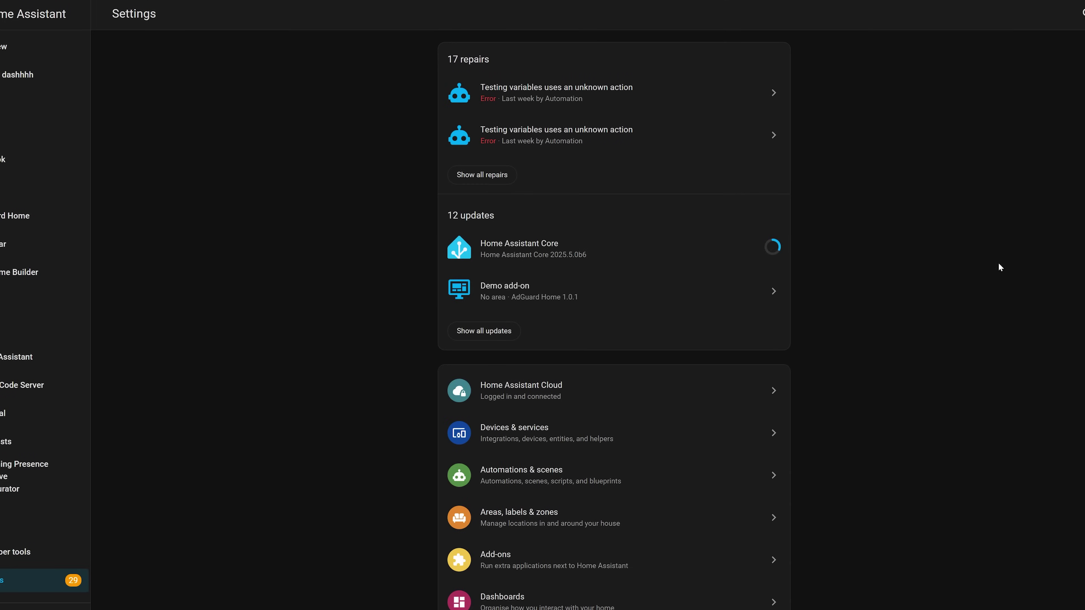
# Restart Home Assistant, choosing to wait until the running backup has finished.
pyautogui.click(1084, 14)
pyautogui.click(1047, 79)
pyautogui.click(522, 372)
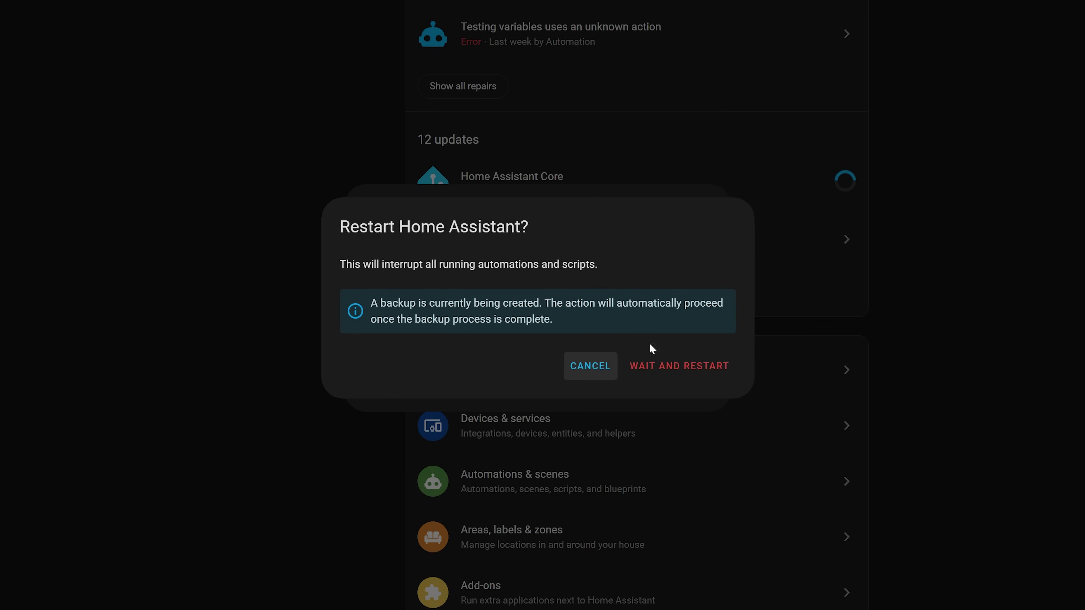
pyautogui.click(684, 367)
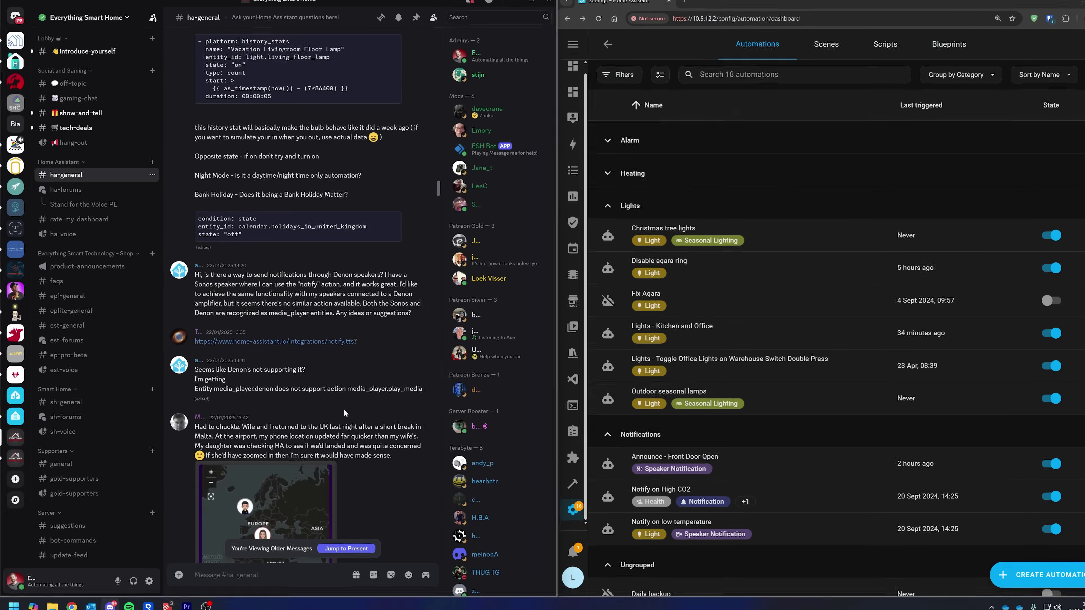
pyautogui.scroll(15, 577, 463)
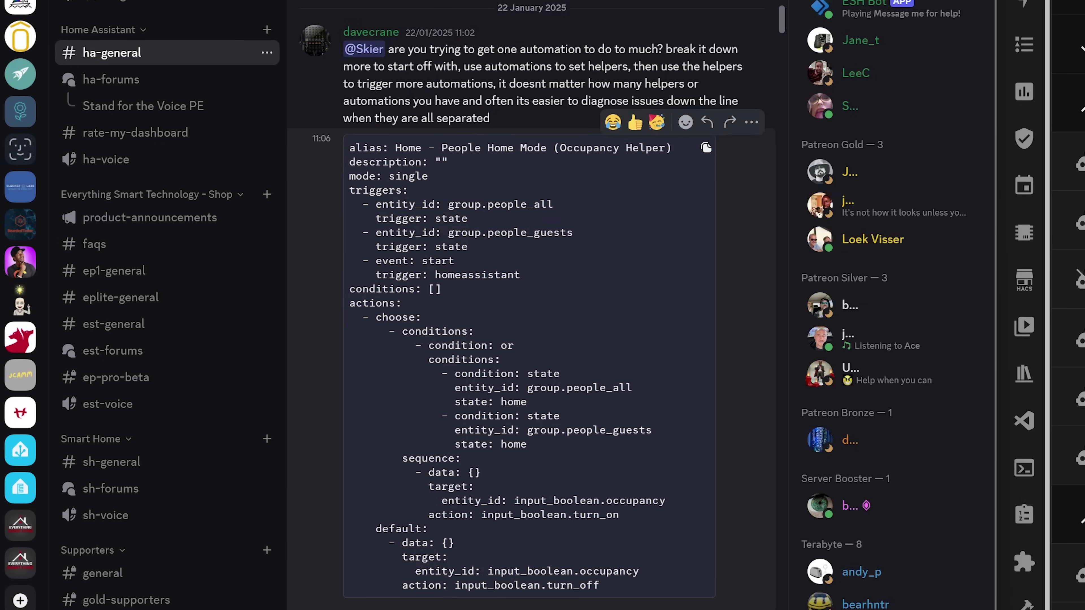
# Copy the occupancy helper YAML from Discord and paste it into a new automation.
pyautogui.moveTo(350, 147); pyautogui.dragTo(626, 571)
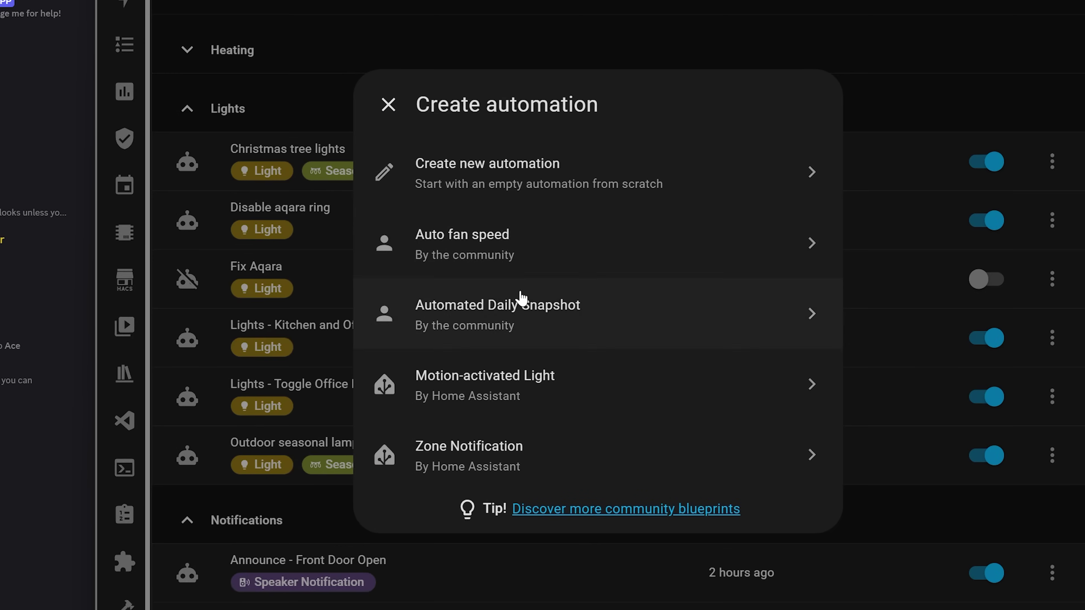
pyautogui.click(532, 189)
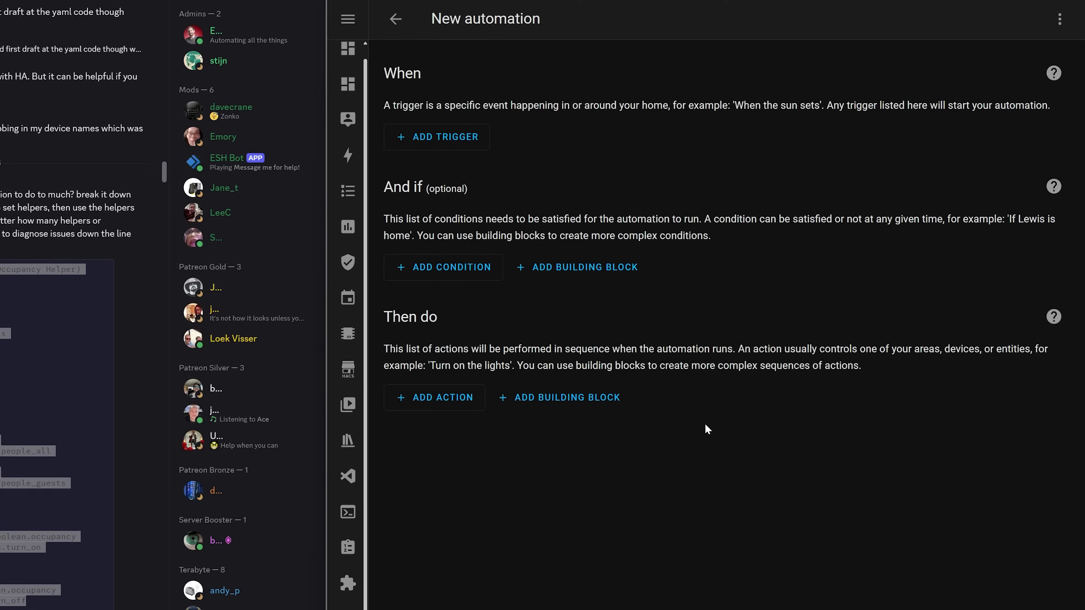
pyautogui.hotkey('ctrl', 'v')
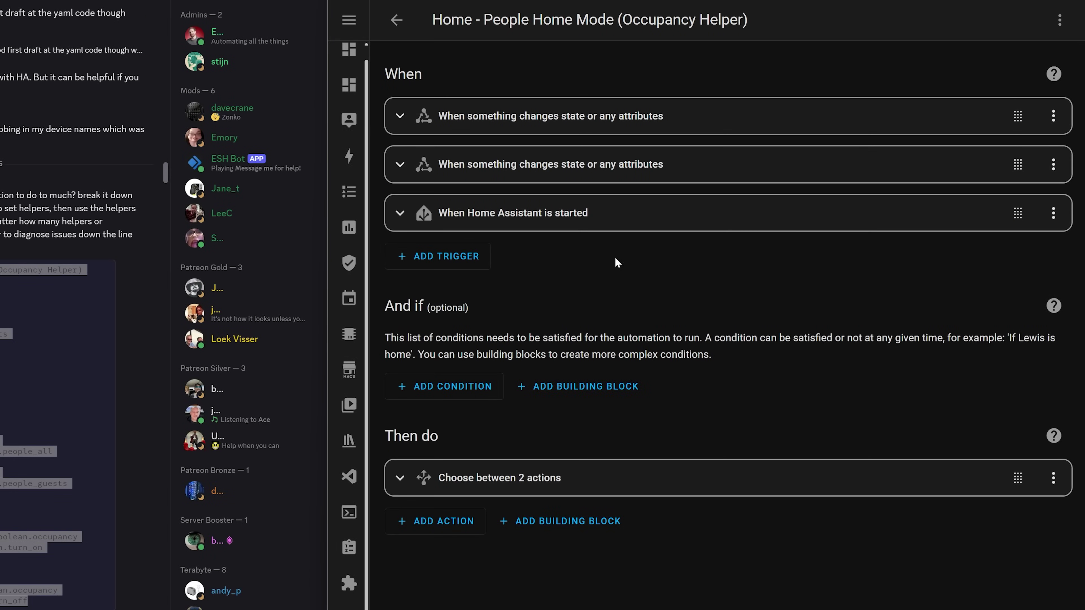
# Expand and collapse the first state trigger and the Home Assistant started trigger.
pyautogui.click(599, 123)
pyautogui.click(598, 124)
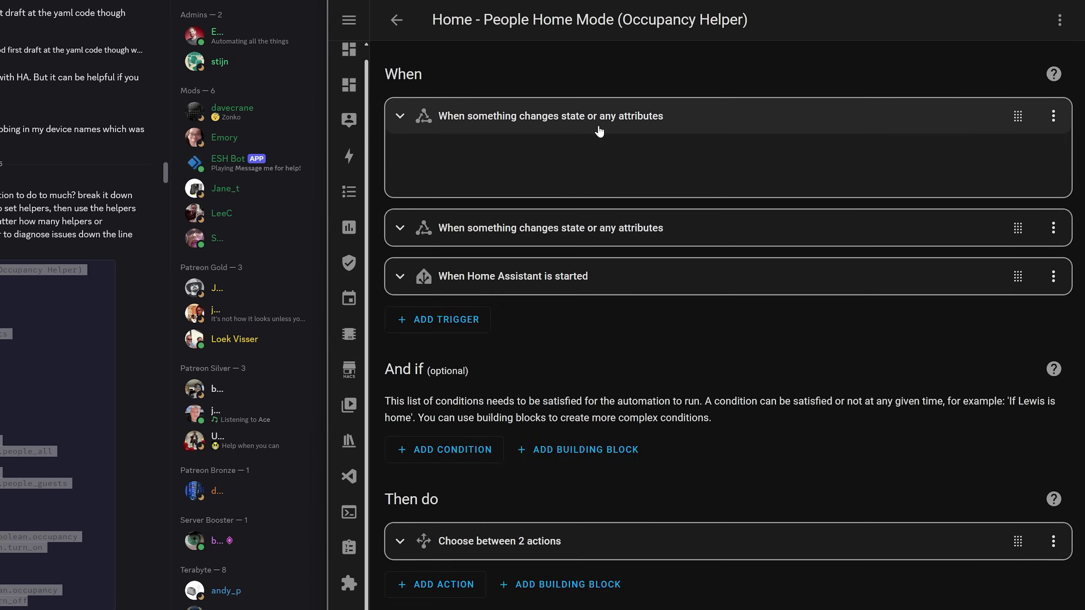
pyautogui.click(549, 218)
pyautogui.click(549, 218)
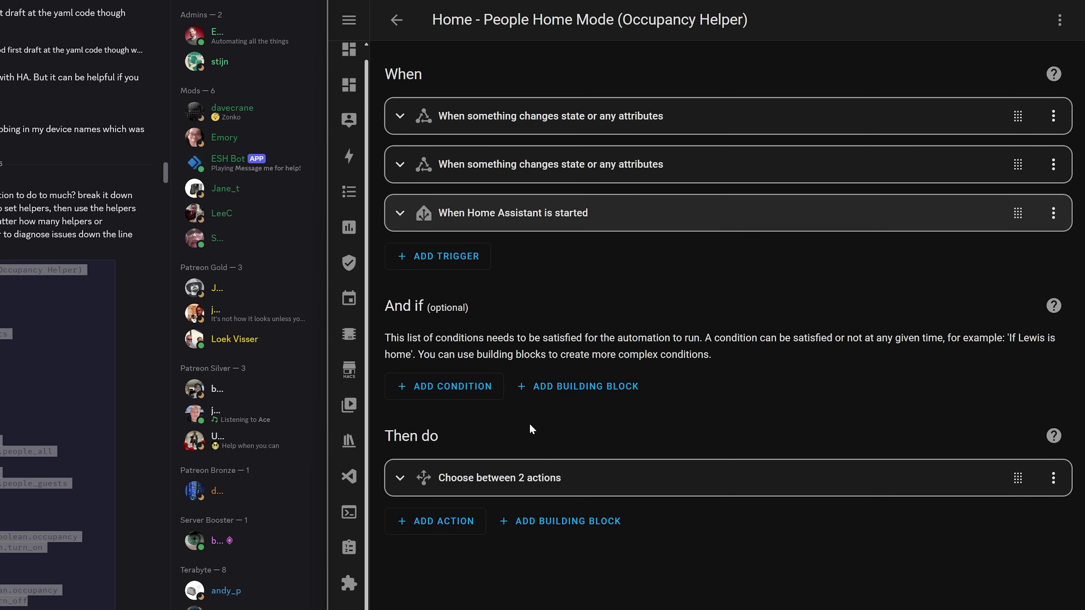
pyautogui.scroll(-4, 530, 411)
# Expand the Choose block, Option 1 and its any-of group to show the people_all and people_guests checks.
pyautogui.click(550, 410)
pyautogui.scroll(-2, 551, 299)
pyautogui.click(558, 367)
pyautogui.scroll(-5, 556, 304)
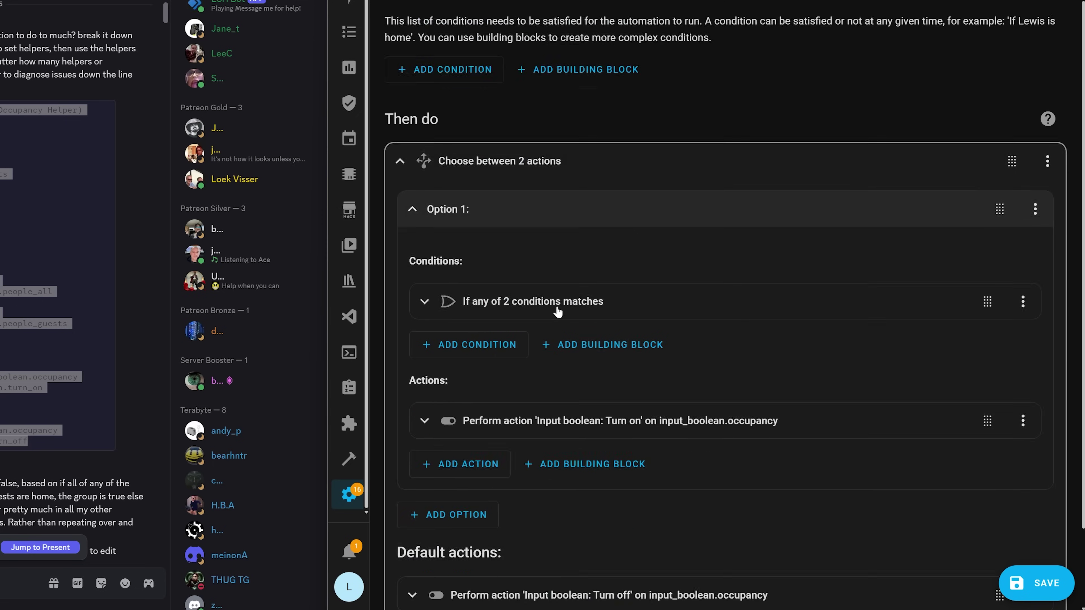
pyautogui.click(539, 208)
pyautogui.scroll(-3, 568, 127)
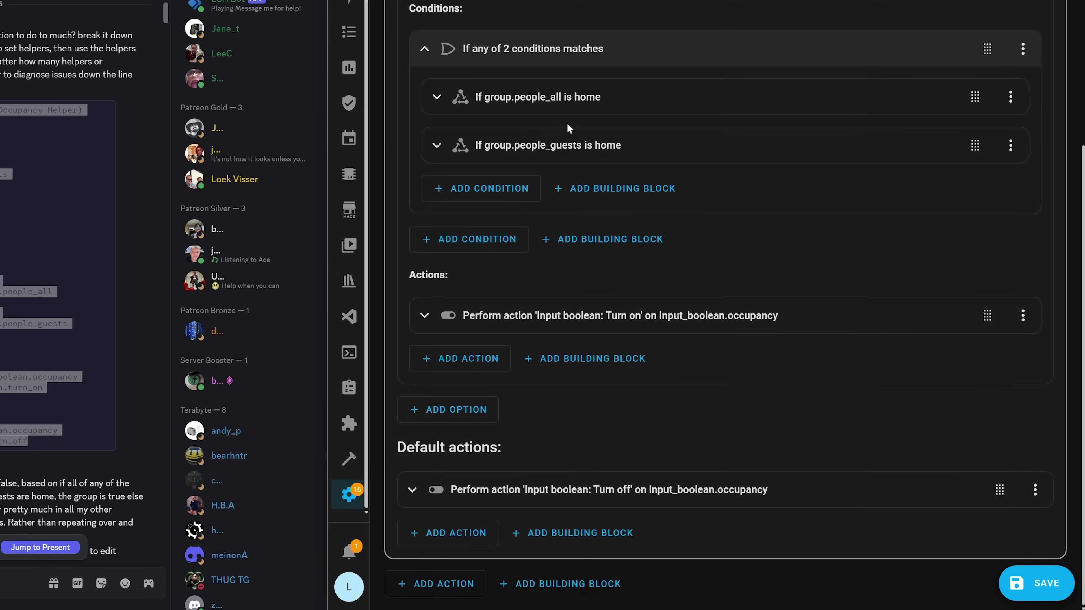
# Inspect the Turn on and default Turn off actions, collapse them, and return to the top.
pyautogui.click(562, 315)
pyautogui.click(561, 329)
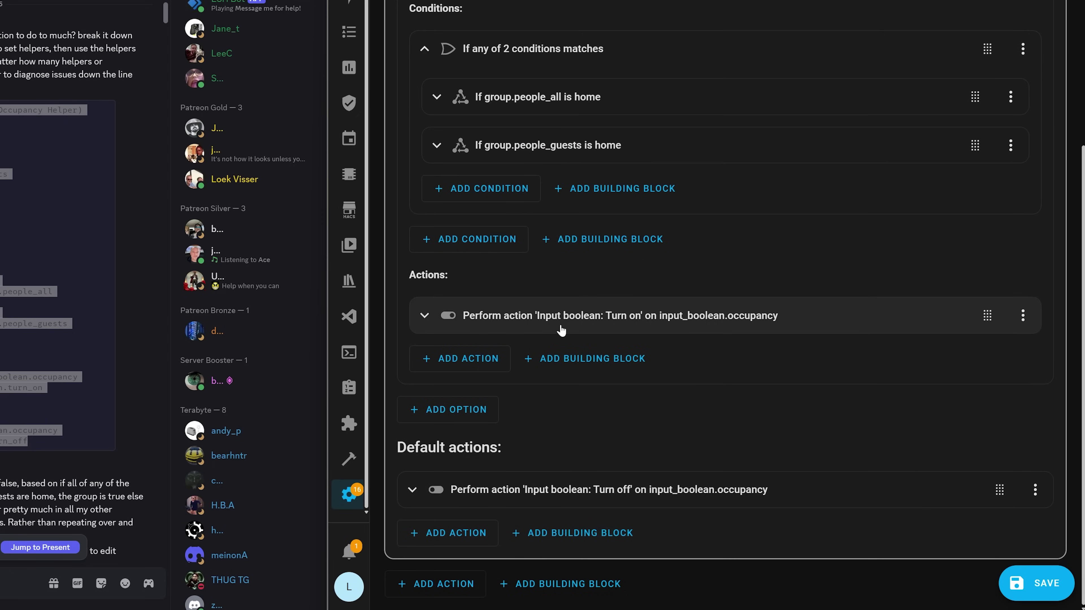
pyautogui.click(602, 498)
pyautogui.scroll(-5, 640, 398)
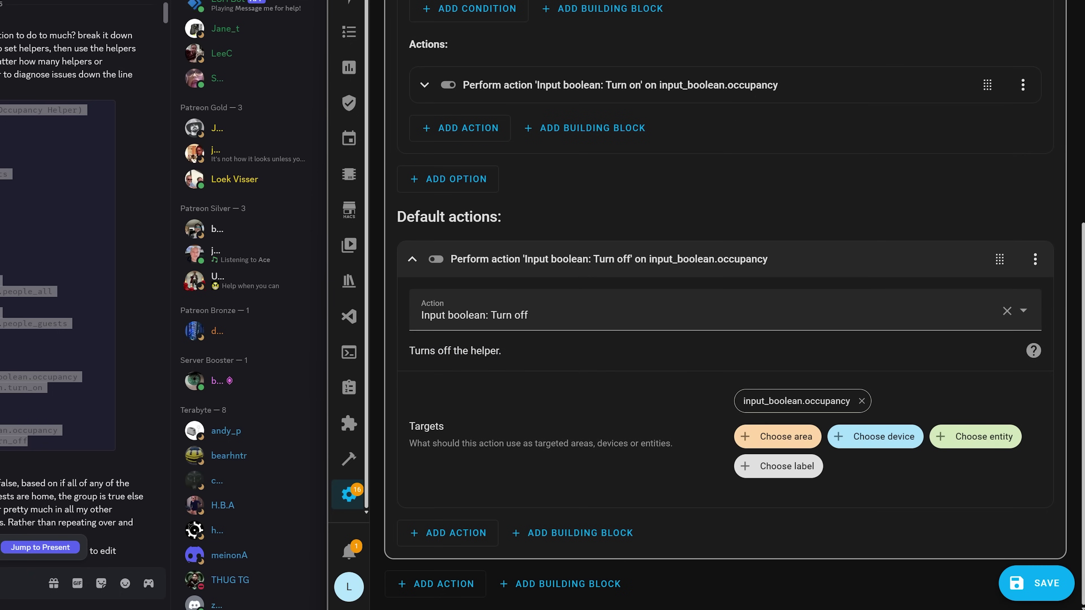
pyautogui.click(596, 257)
pyautogui.scroll(10, 603, 282)
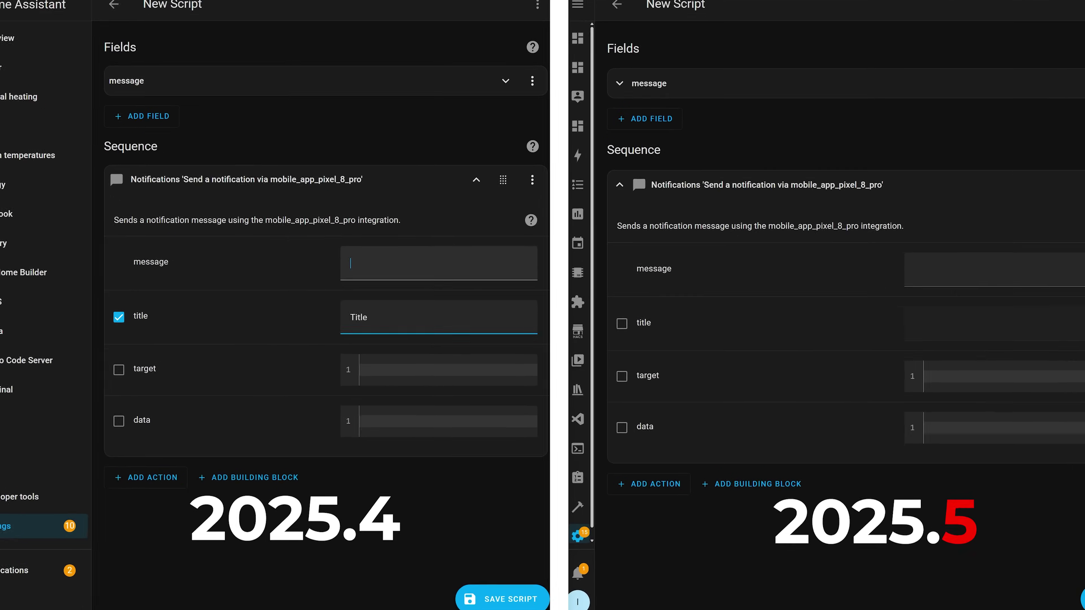
# Type a {{message}} template into the 2025.4 message field and add a title in 2025.5.
pyautogui.click(437, 277)
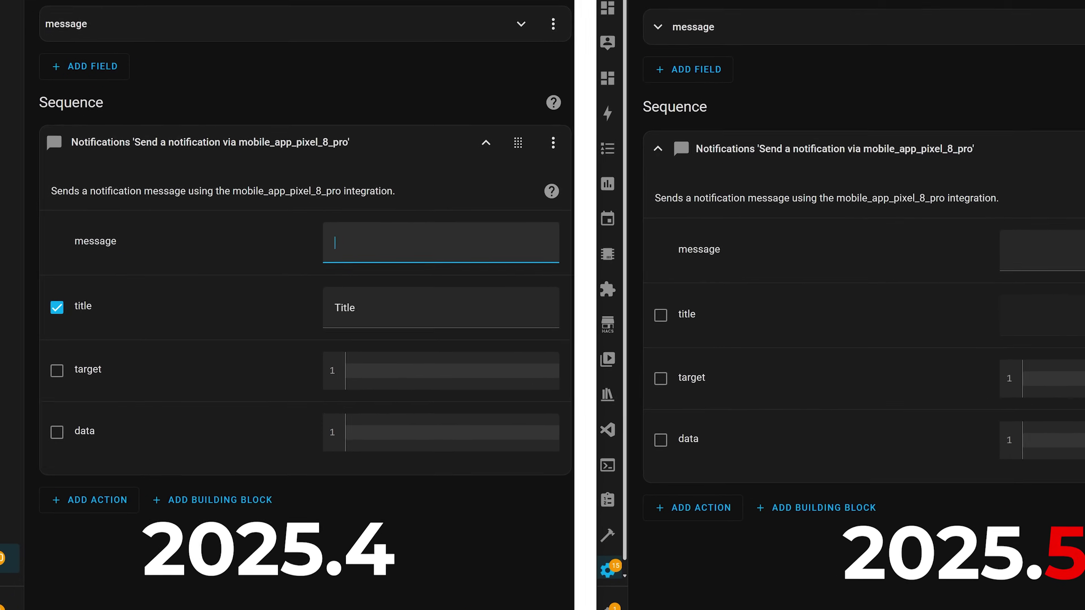
pyautogui.write('{{message}}"')
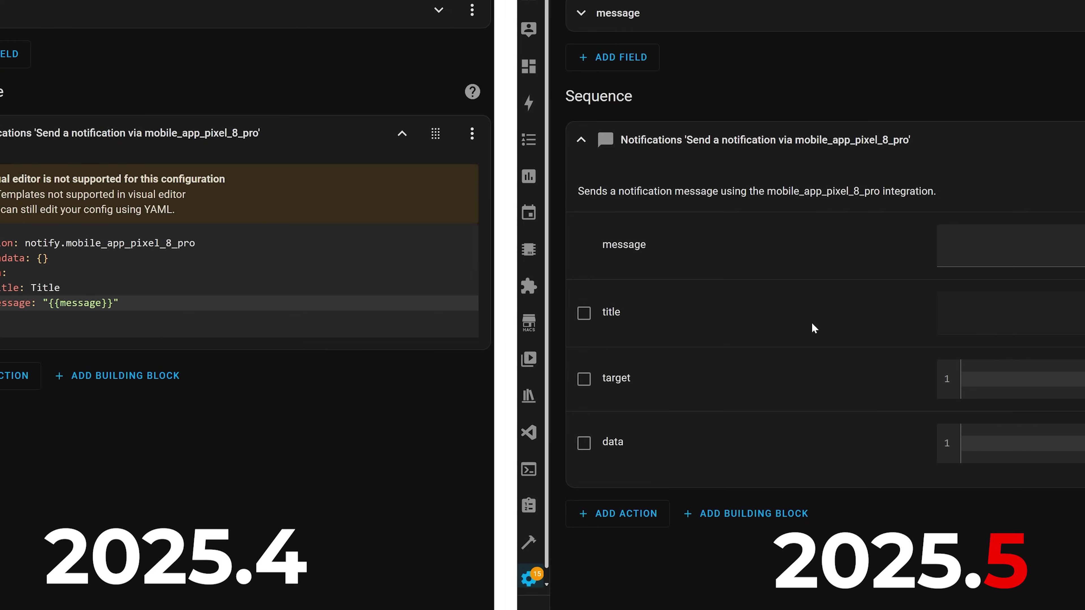
pyautogui.click(670, 313)
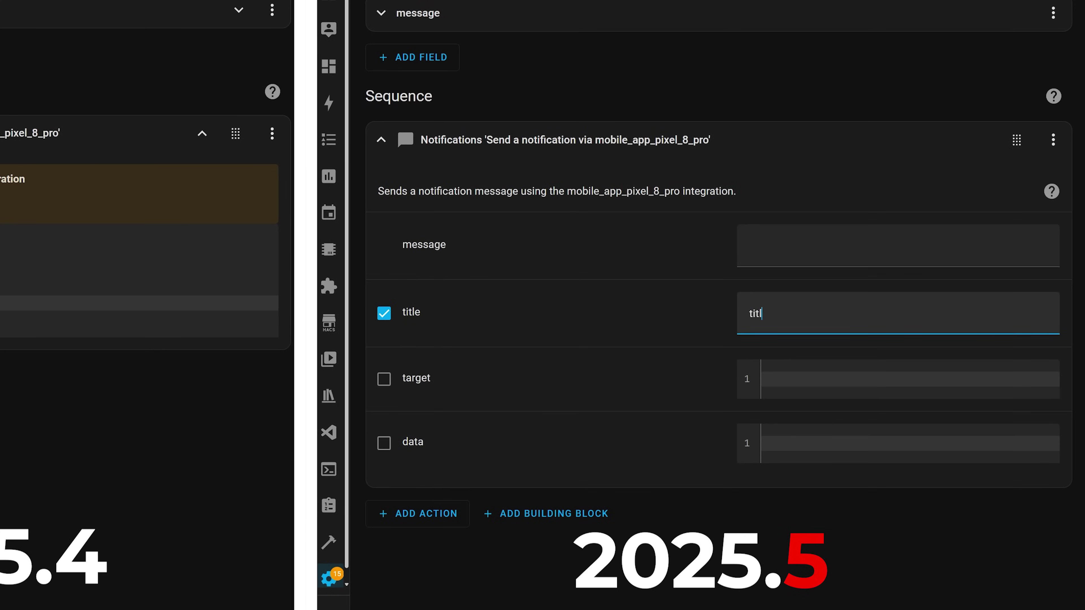
pyautogui.write('{')
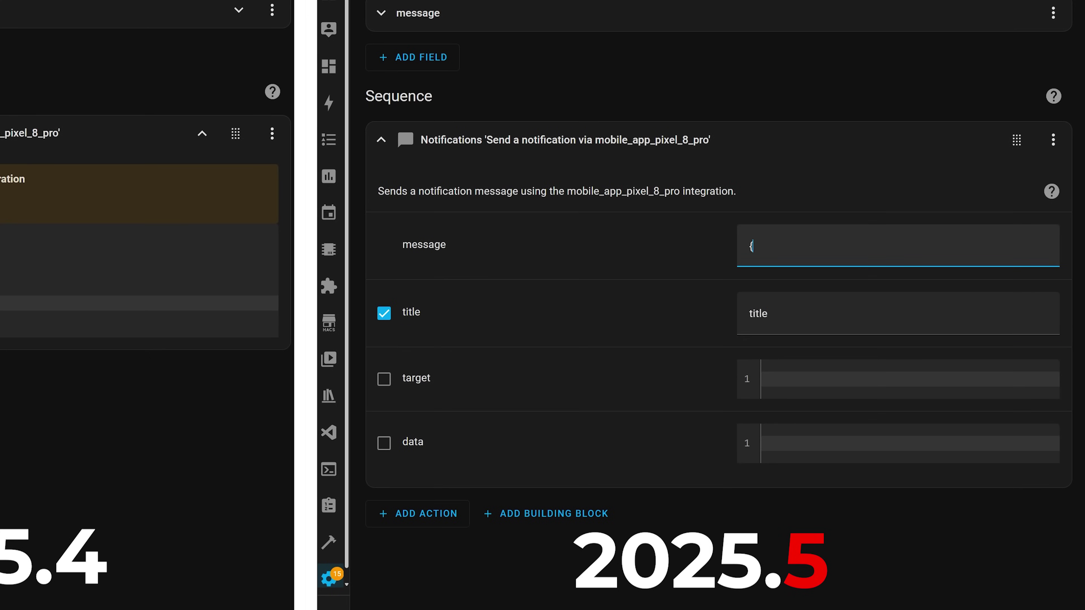
pyautogui.write('{')
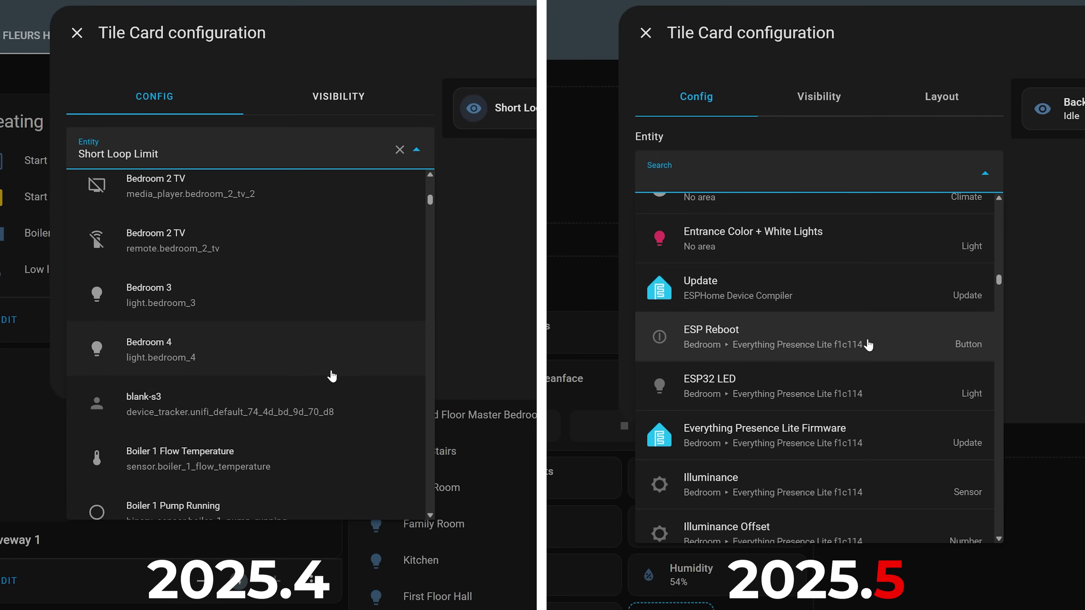
pyautogui.scroll(-3, 226, 393)
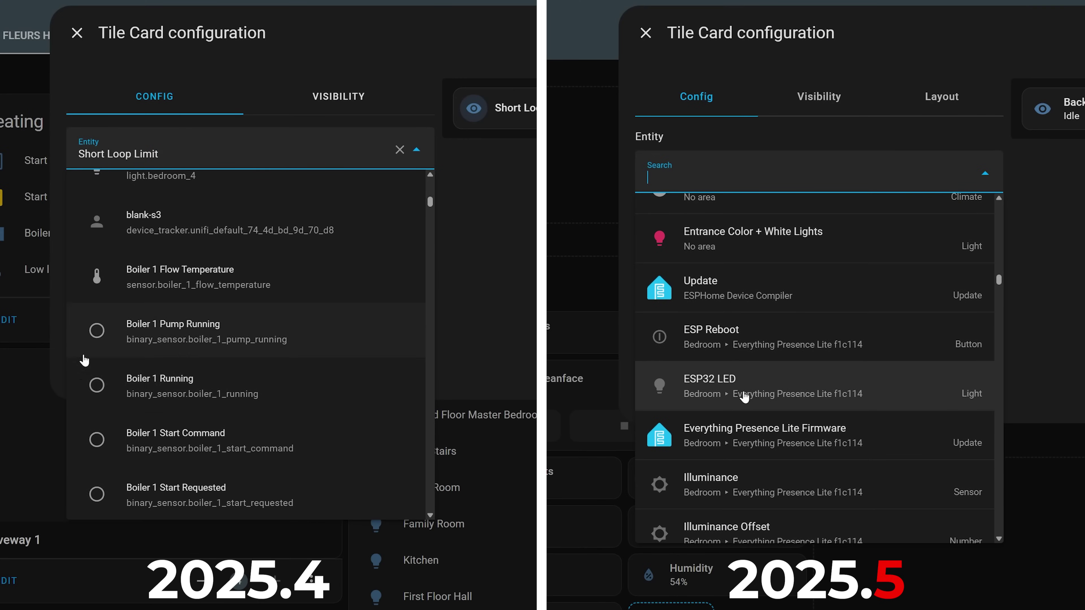
pyautogui.scroll(-3, 240, 427)
pyautogui.scroll(-1, 745, 427)
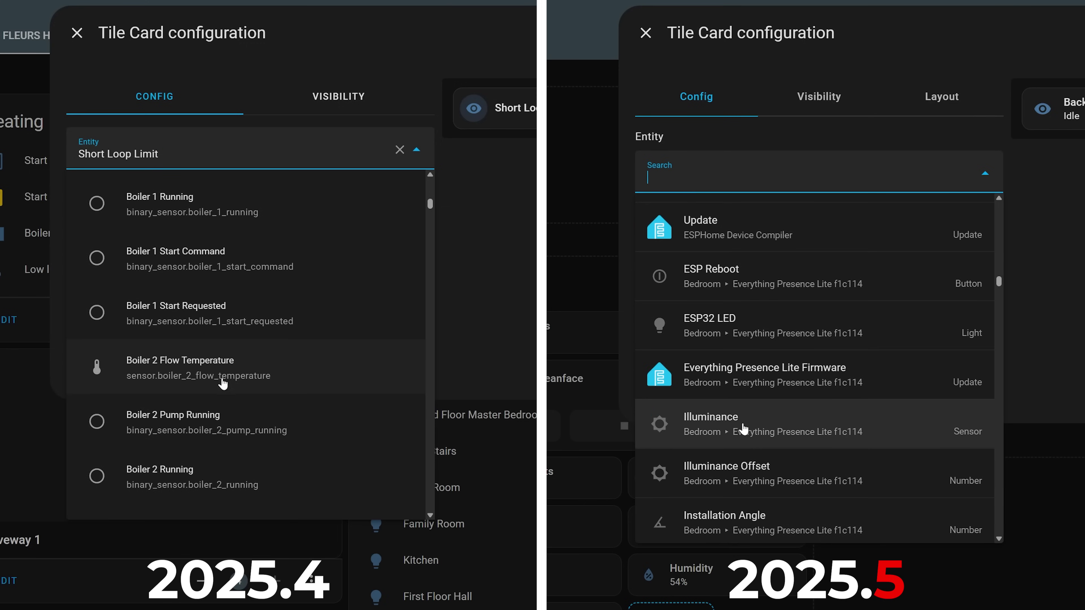
pyautogui.scroll(-5, 253, 434)
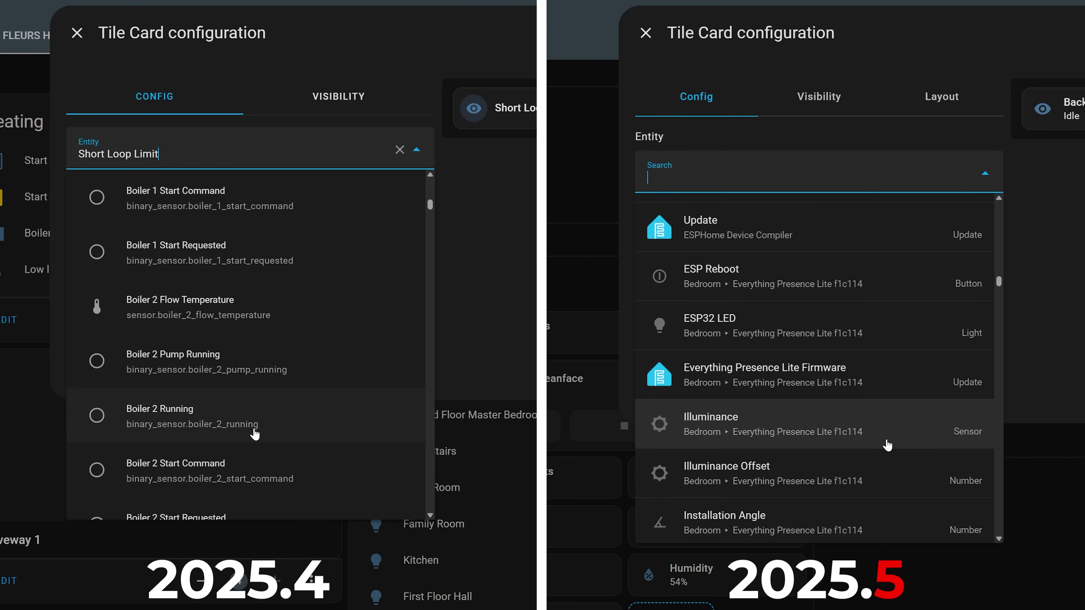
pyautogui.scroll(6, 825, 428)
pyautogui.scroll(-15, 830, 421)
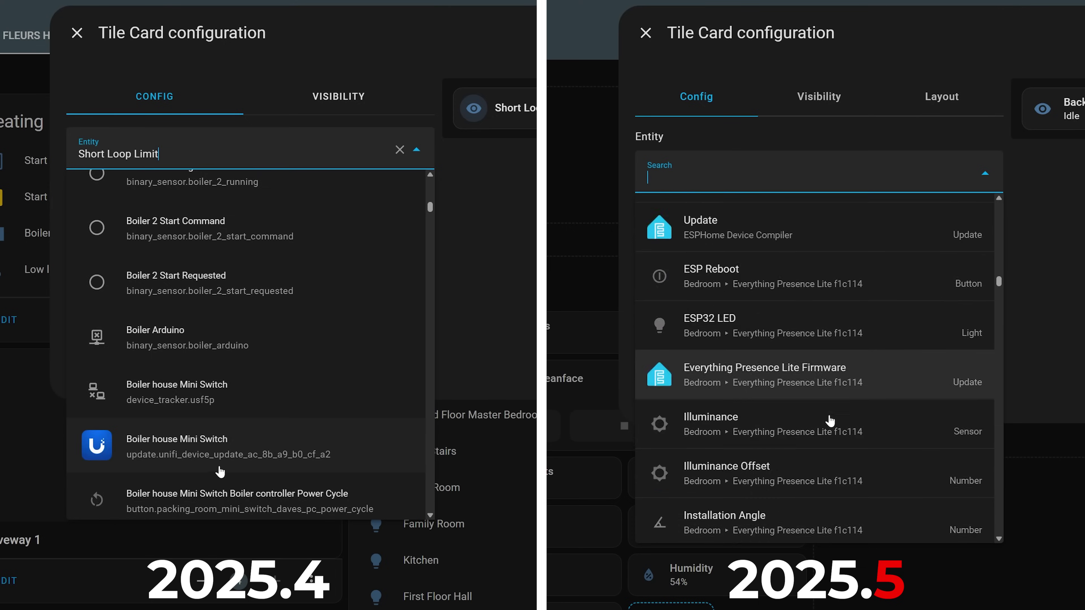
pyautogui.scroll(5, 212, 406)
pyautogui.scroll(-10, 760, 419)
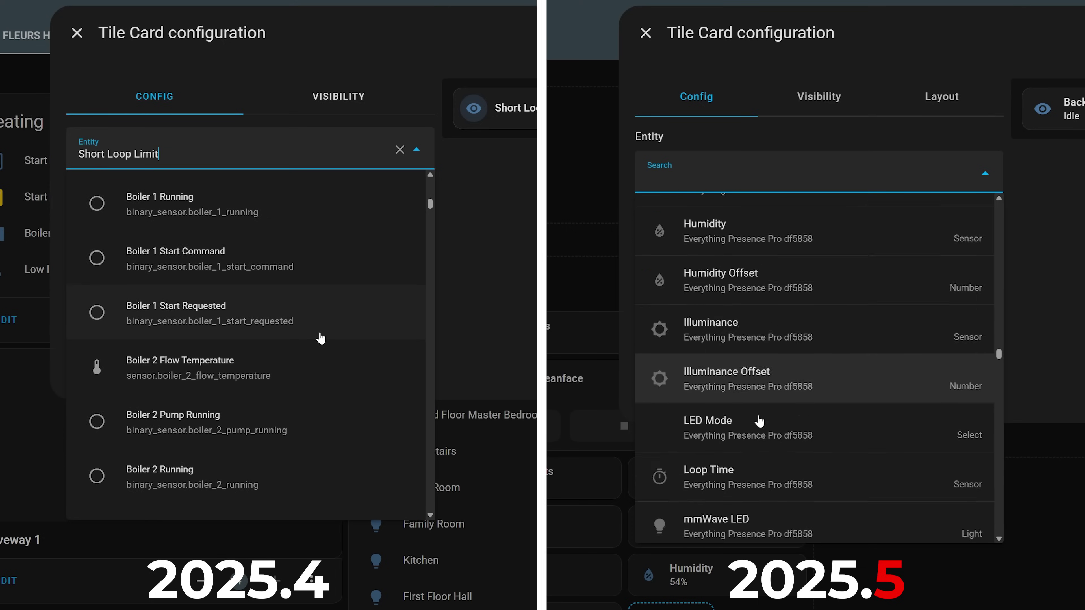
pyautogui.scroll(15, 758, 368)
pyautogui.scroll(5, 334, 374)
pyautogui.scroll(-2, 332, 376)
pyautogui.scroll(-8, 325, 380)
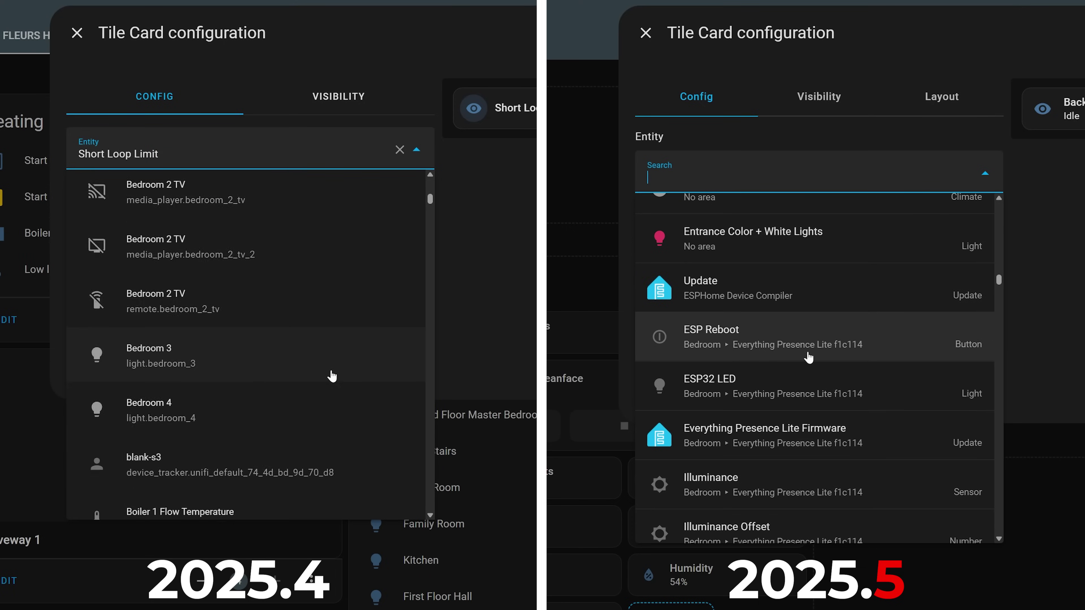
pyautogui.scroll(-3, 239, 402)
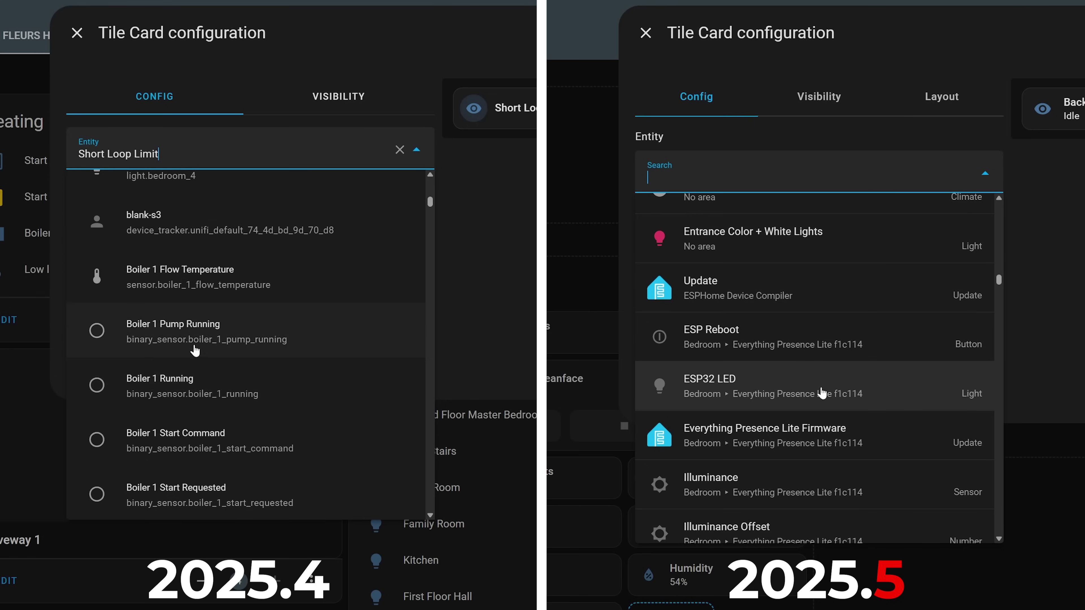
pyautogui.scroll(-1, 261, 445)
pyautogui.scroll(-1, 756, 428)
pyautogui.scroll(-2, 233, 388)
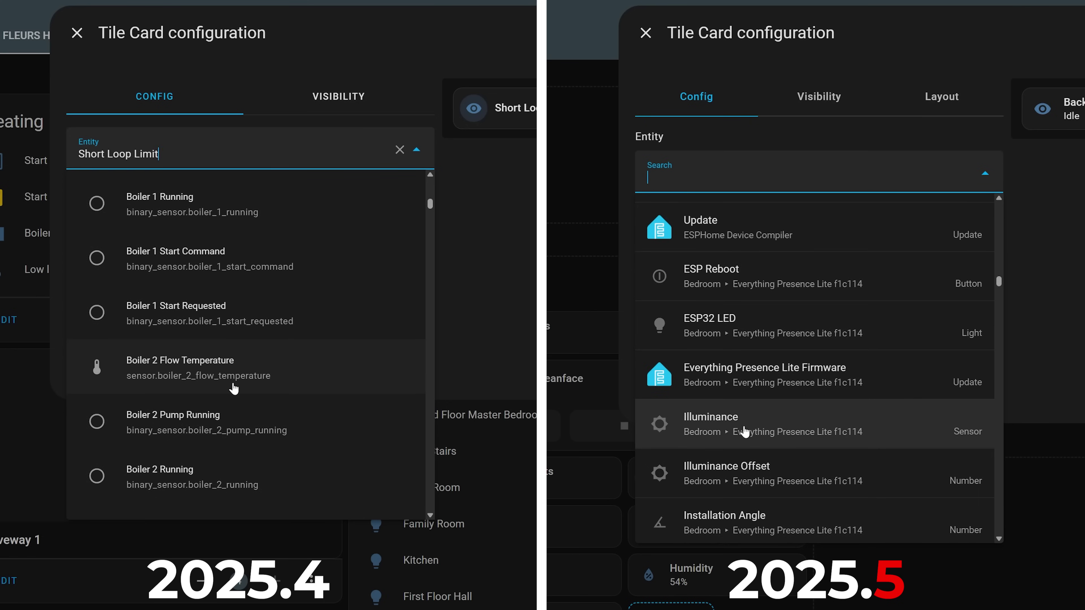
pyautogui.scroll(-3, 206, 429)
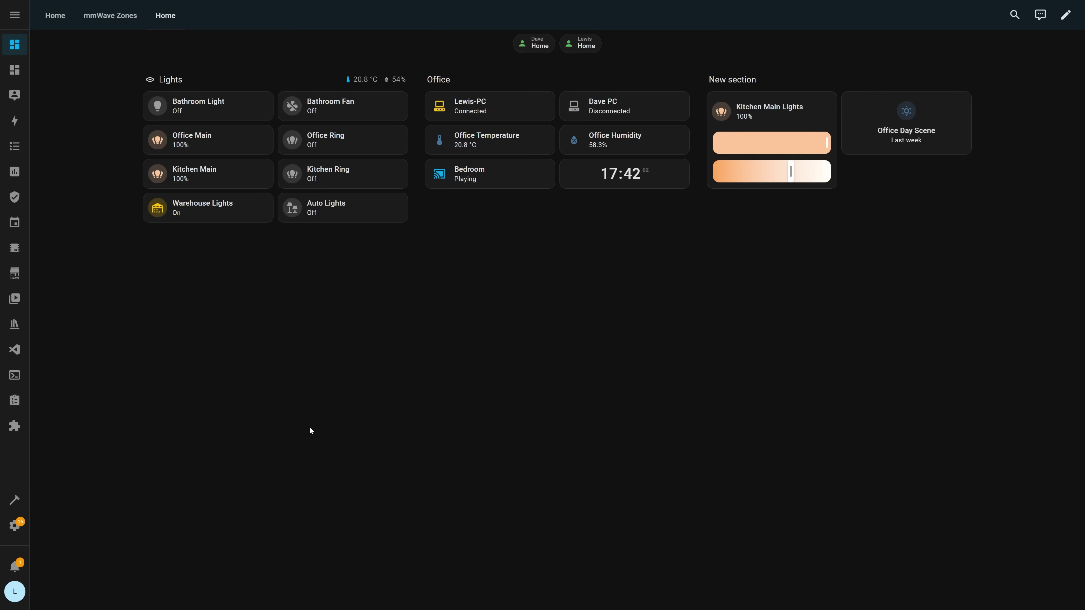
# Go to the network settings' list of devices discovered over mDNS (Zeroconf).
pyautogui.click(14, 525)
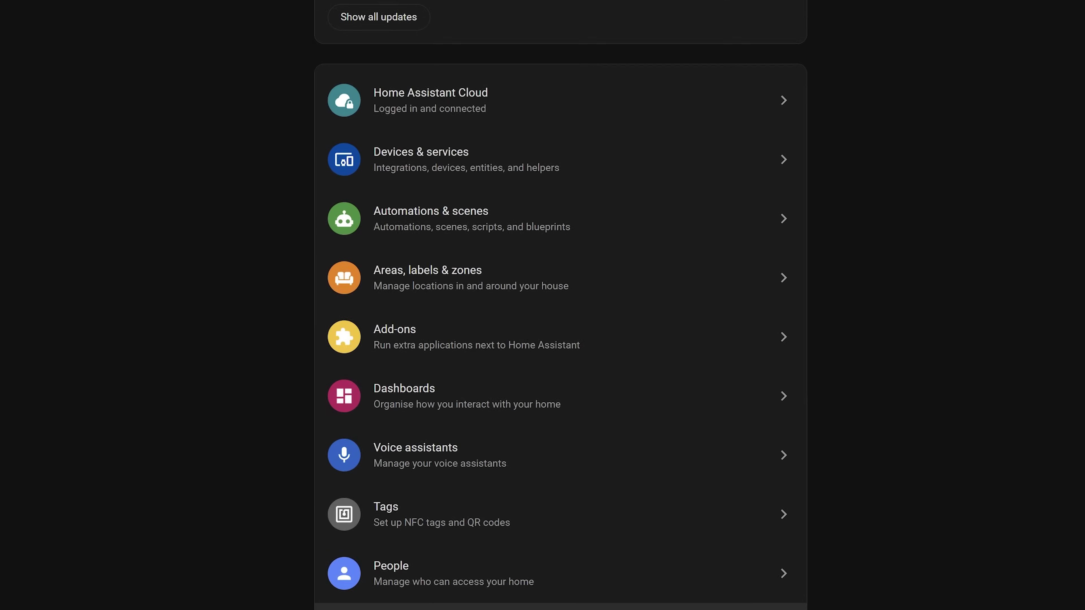
pyautogui.scroll(-10, 427, 363)
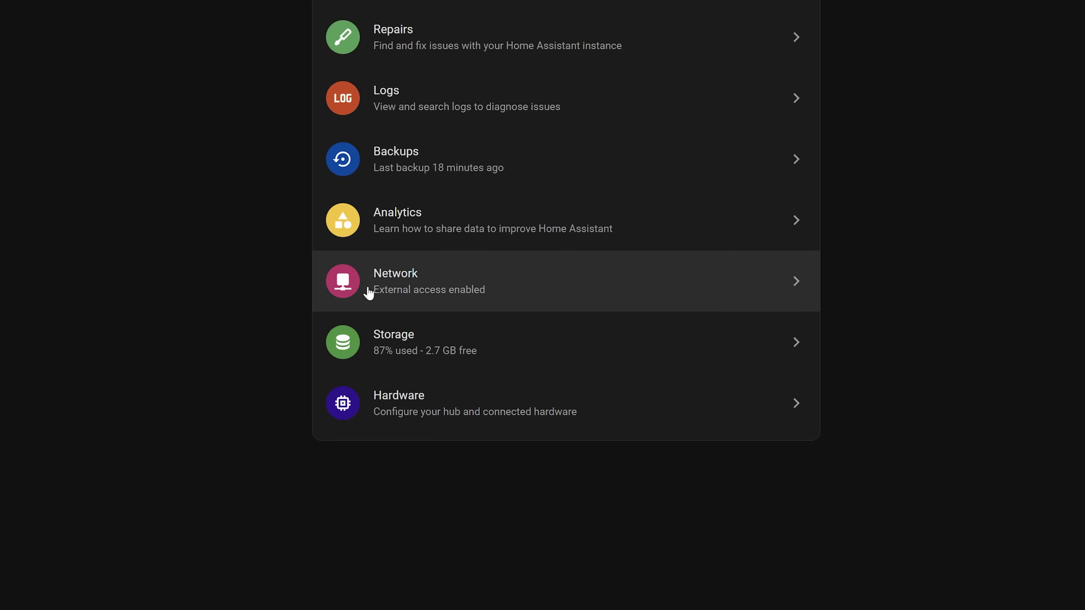
pyautogui.click(434, 295)
pyautogui.scroll(-15, 427, 299)
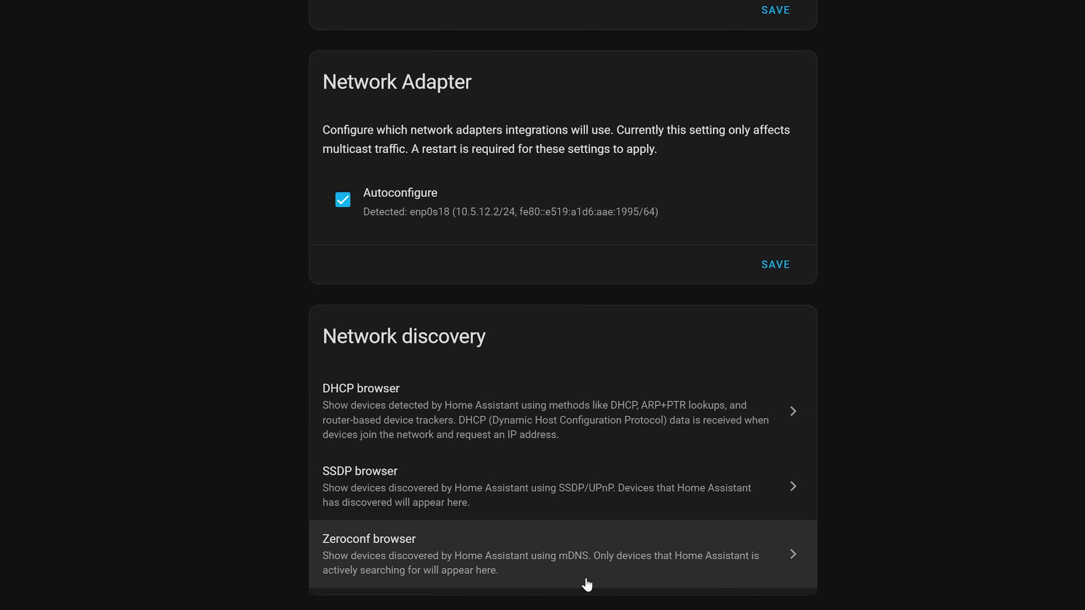
pyautogui.click(562, 582)
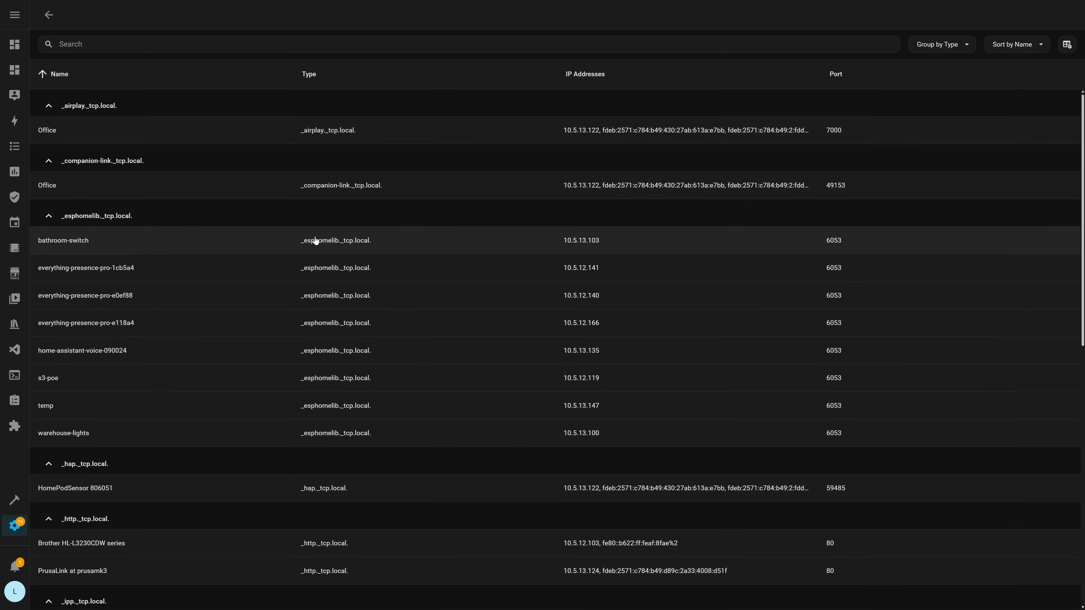
# Browse the Zeroconf list and view, then close, the Office AirPlay discovery details.
pyautogui.scroll(-8, 314, 242)
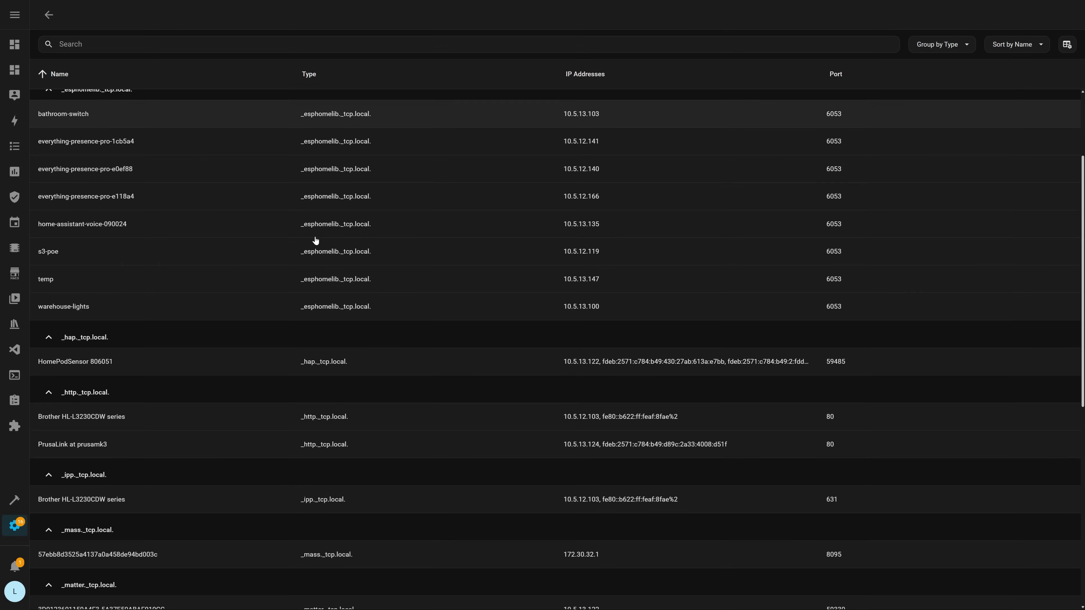
pyautogui.scroll(-4, 315, 242)
pyautogui.scroll(13, 315, 242)
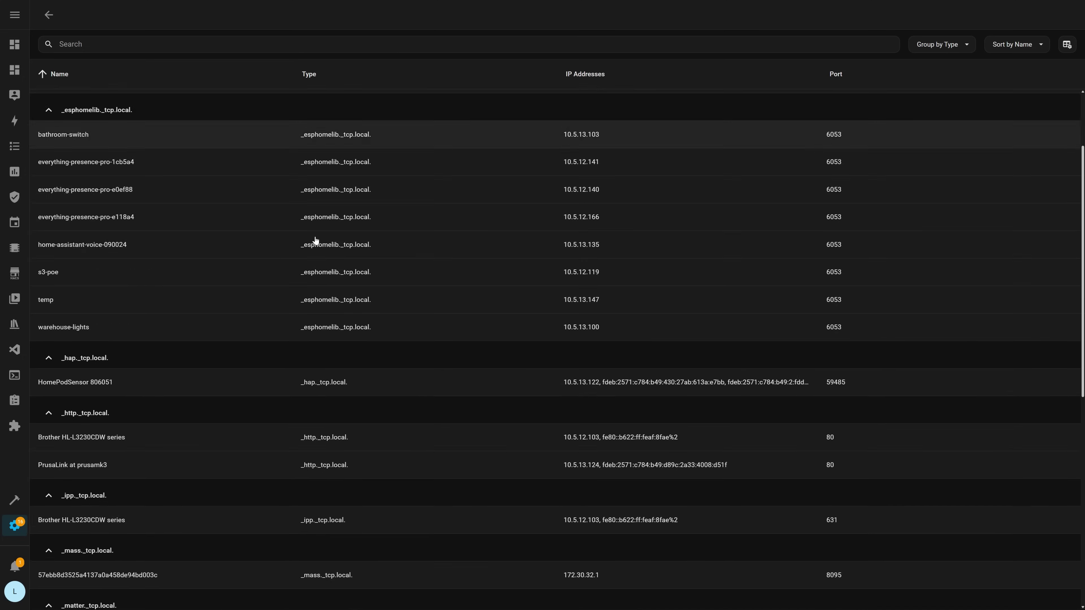
pyautogui.click(160, 136)
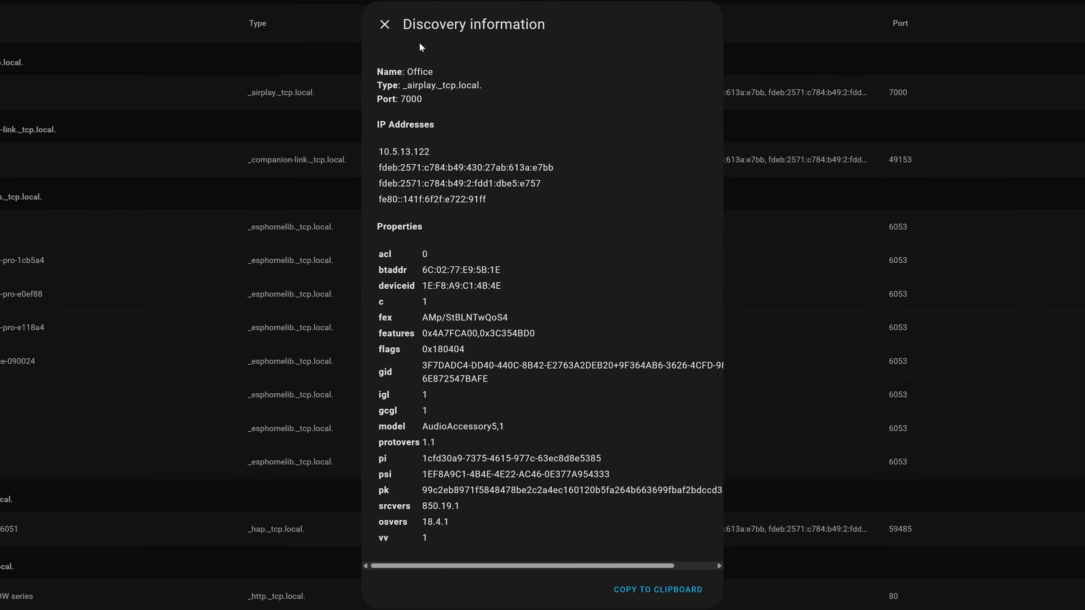
pyautogui.click(384, 24)
pyautogui.scroll(-4, 112, 271)
pyautogui.scroll(2, 80, 315)
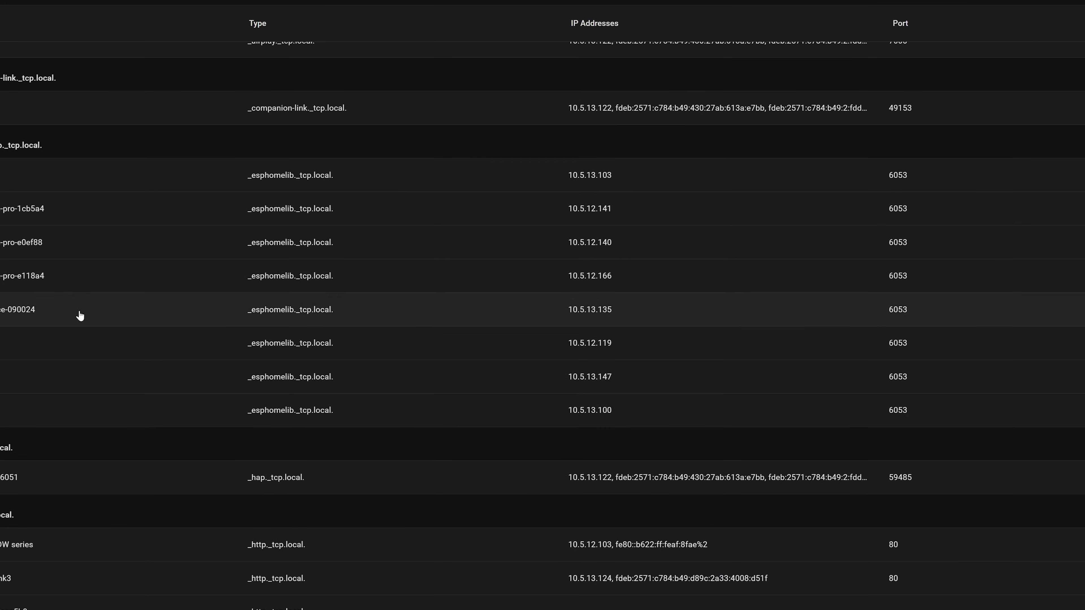
# View the discovery information for home-assistant-voice-090024, then close it.
pyautogui.click(79, 315)
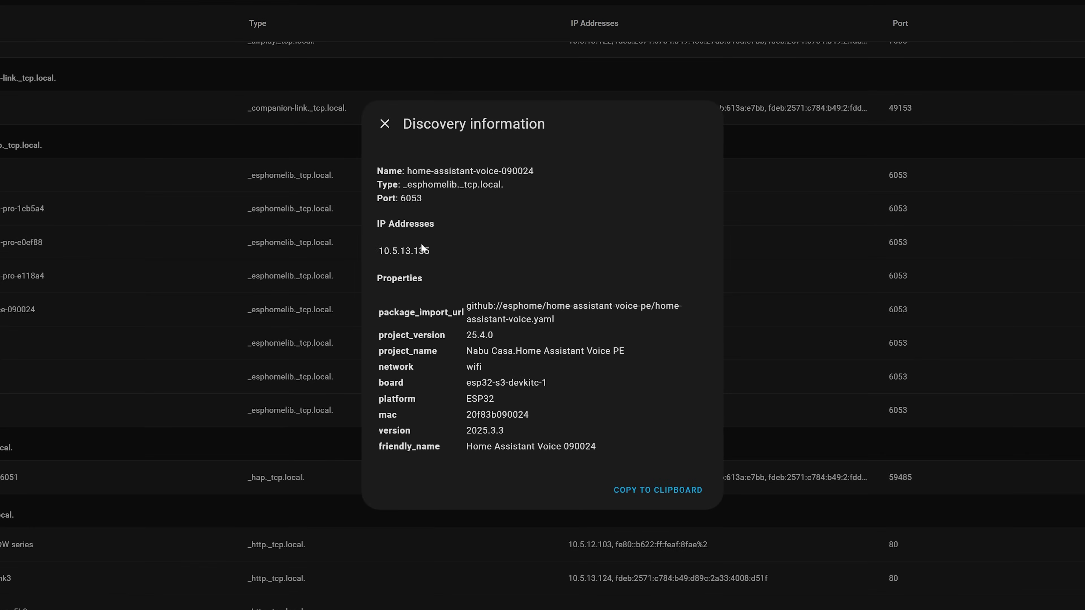
pyautogui.click(384, 123)
pyautogui.scroll(-8, 225, 235)
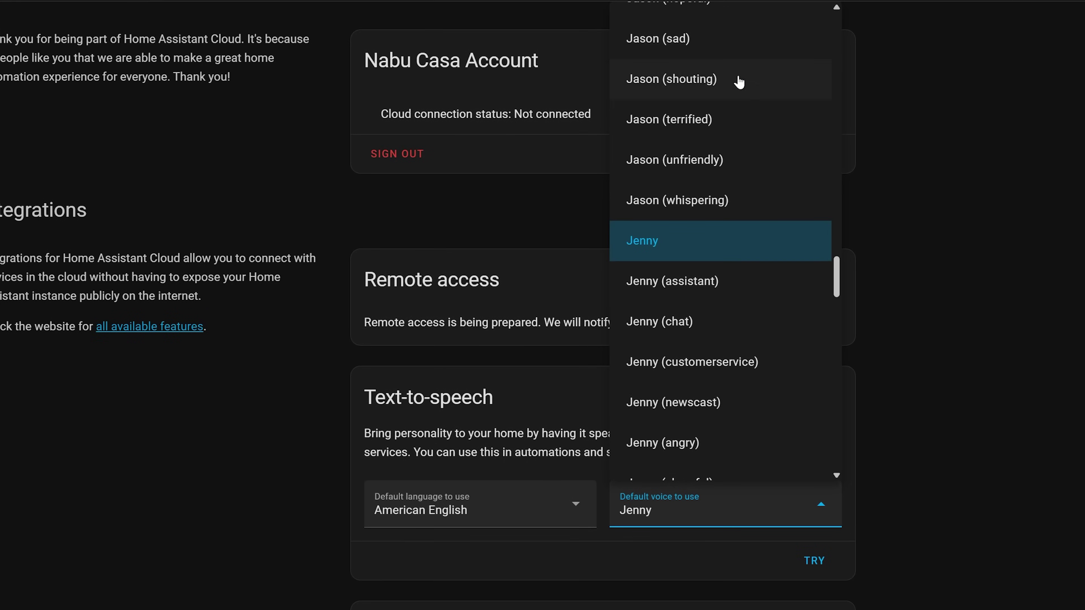
# Set the default cloud text-to-speech voice to Jason (whispering).
pyautogui.scroll(5, 743, 254)
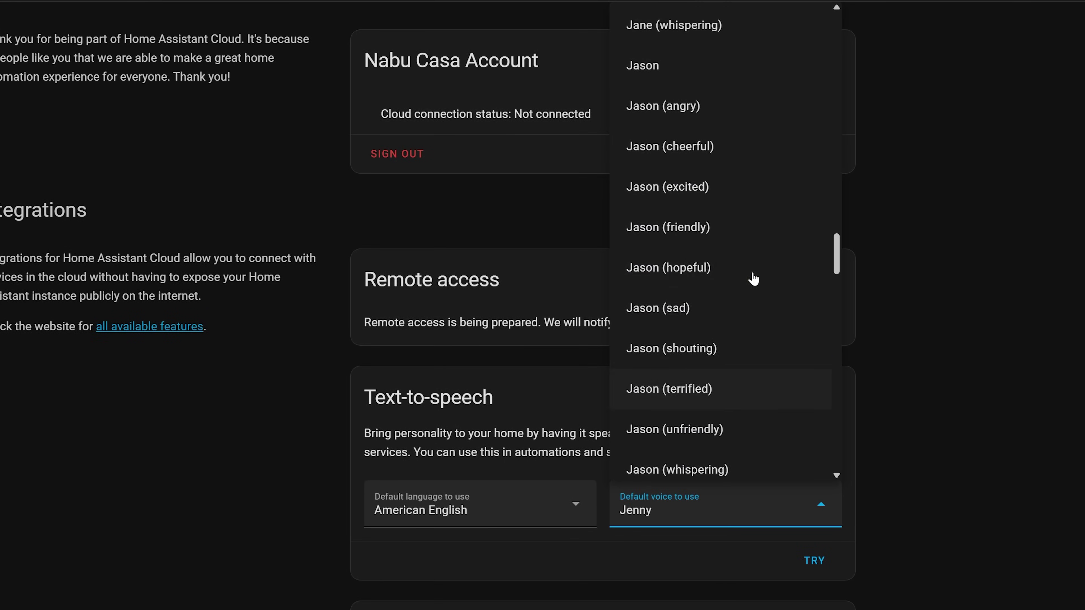
pyautogui.scroll(-2, 695, 254)
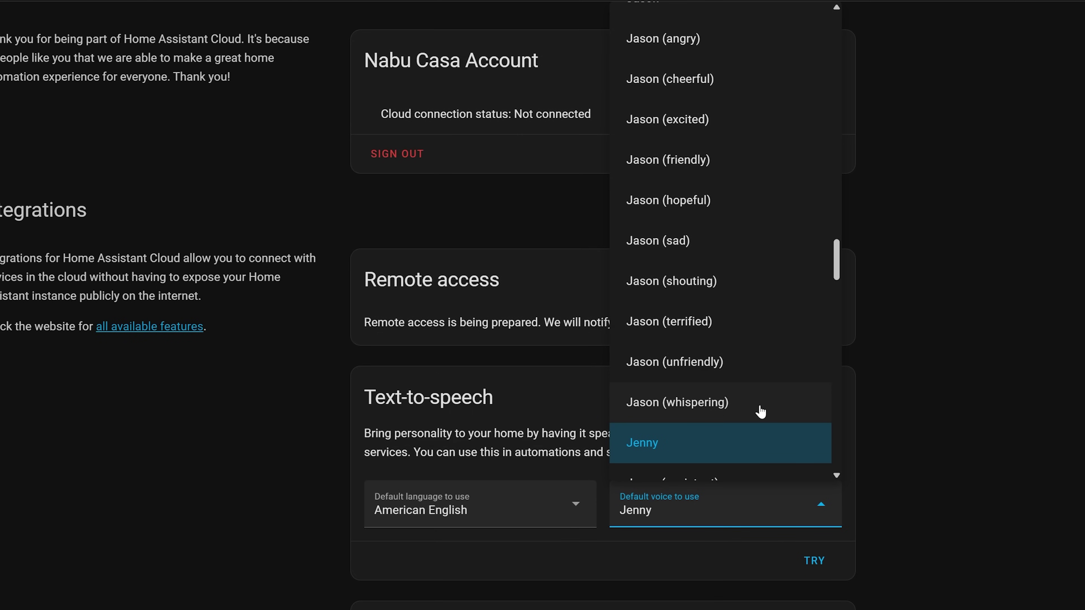
pyautogui.click(728, 413)
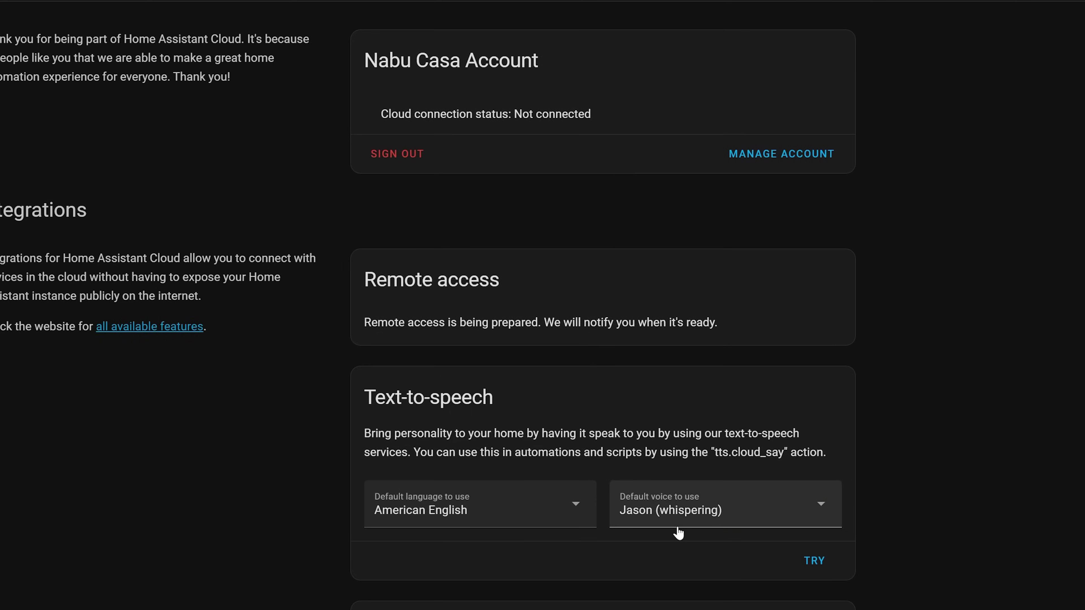
# Reopen the voice list and browse the Jenny voice variants.
pyautogui.click(761, 524)
pyautogui.scroll(-5, 679, 407)
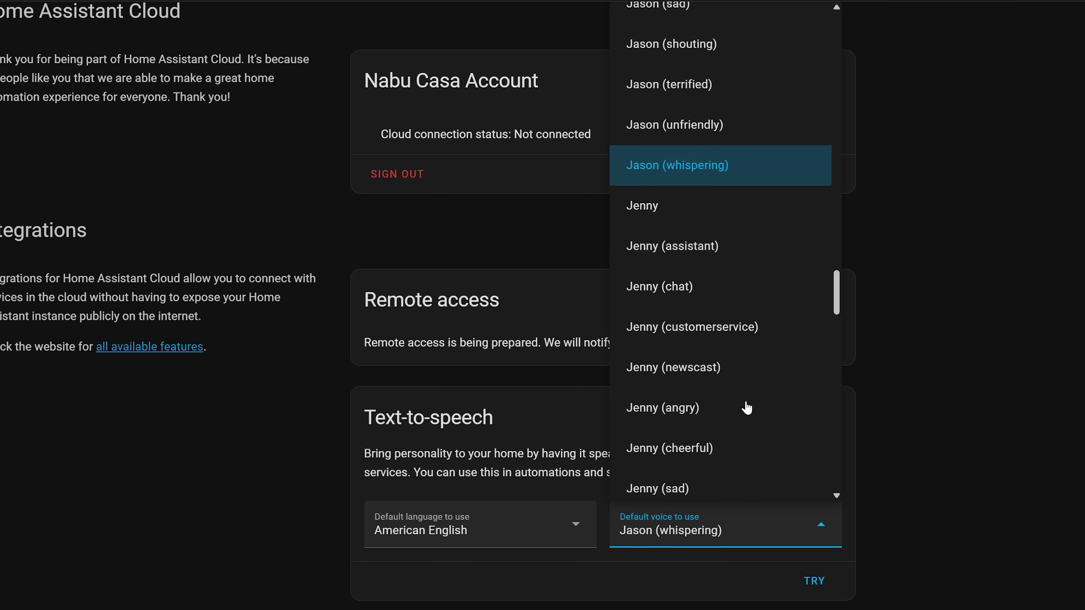
pyautogui.scroll(-8, 726, 451)
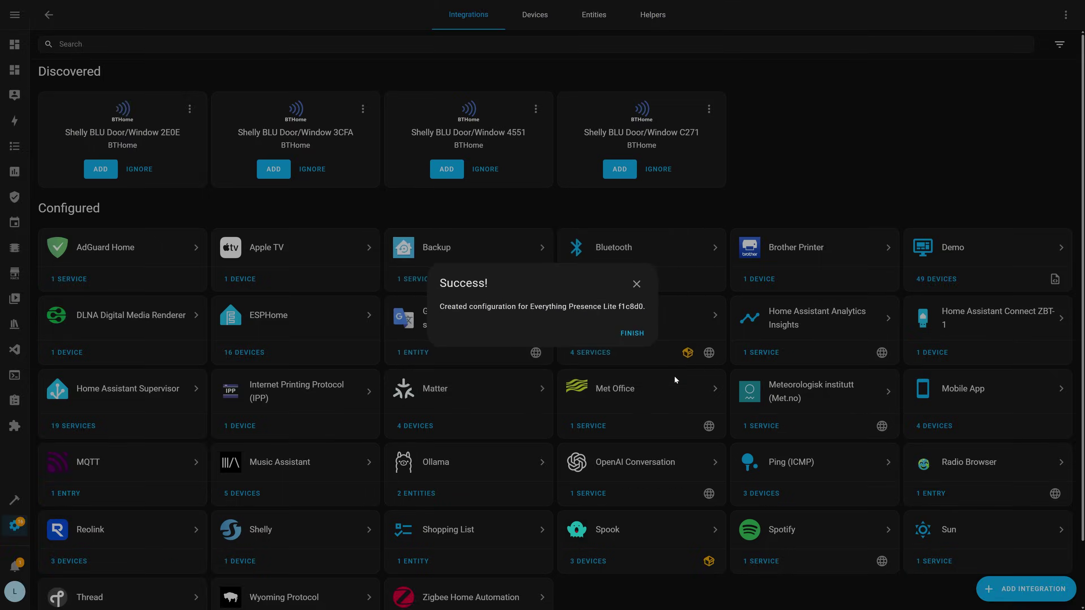
# Finish setup, name the device Everything Presence Lite Office, and list the available areas.
pyautogui.click(633, 335)
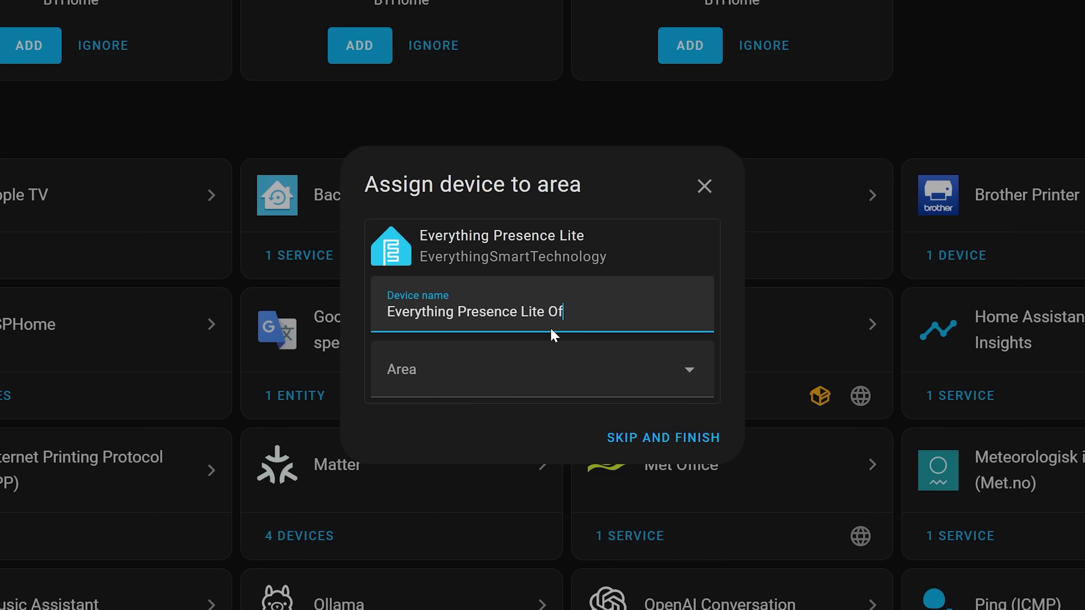
pyautogui.click(539, 369)
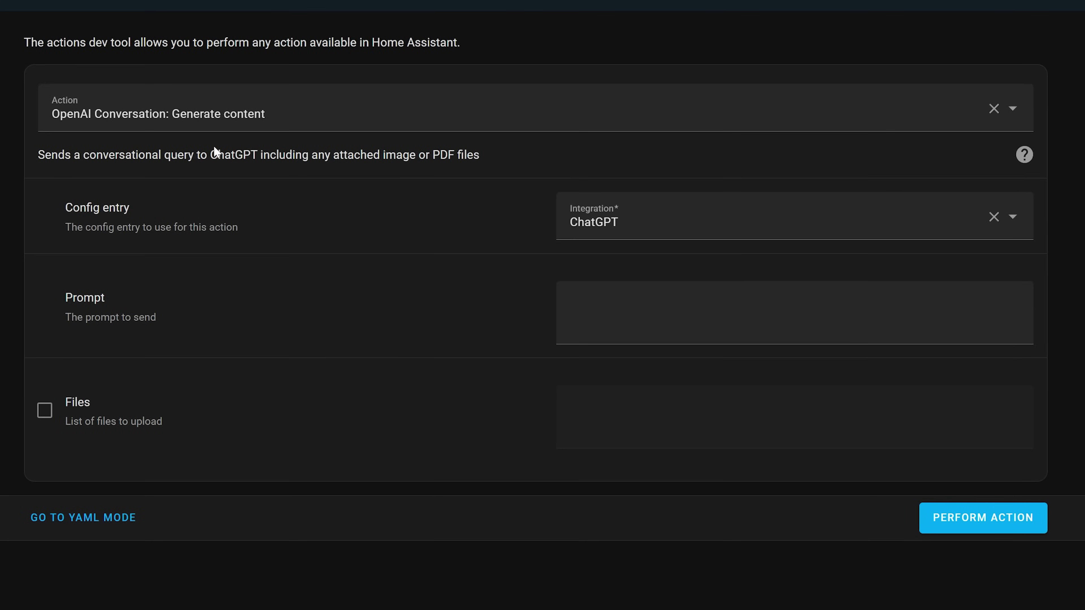
# Highlight the docs notes on attached image/PDF files and Roller Shade, then send the shopping question to Assist.
pyautogui.moveTo(314, 154); pyautogui.dragTo(493, 150)
pyautogui.click(488, 150)
pyautogui.moveTo(409, 154); pyautogui.dragTo(482, 164)
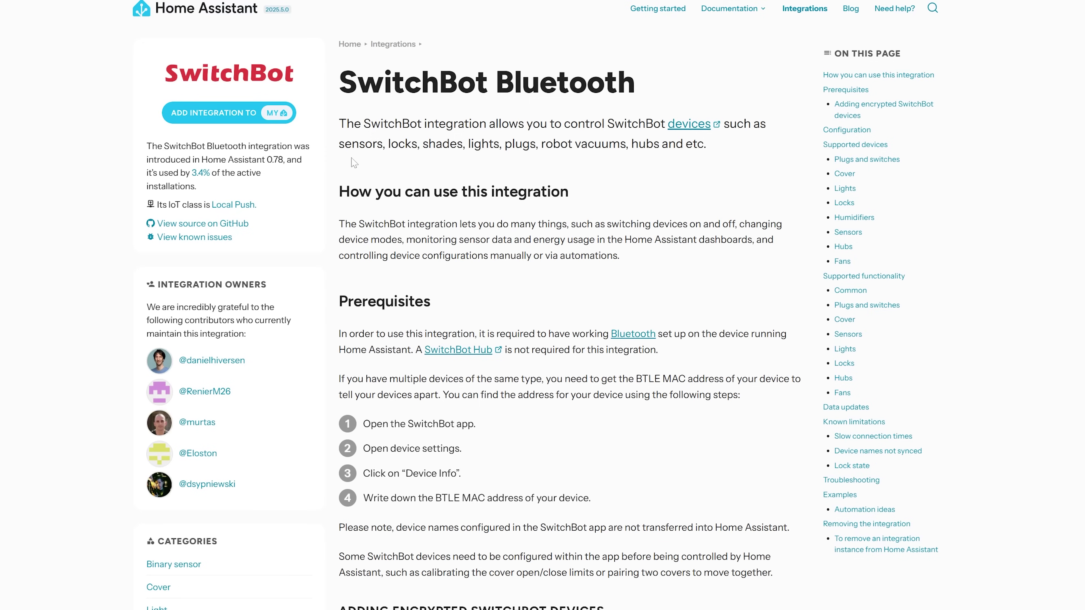
pyautogui.scroll(-15, 474, 213)
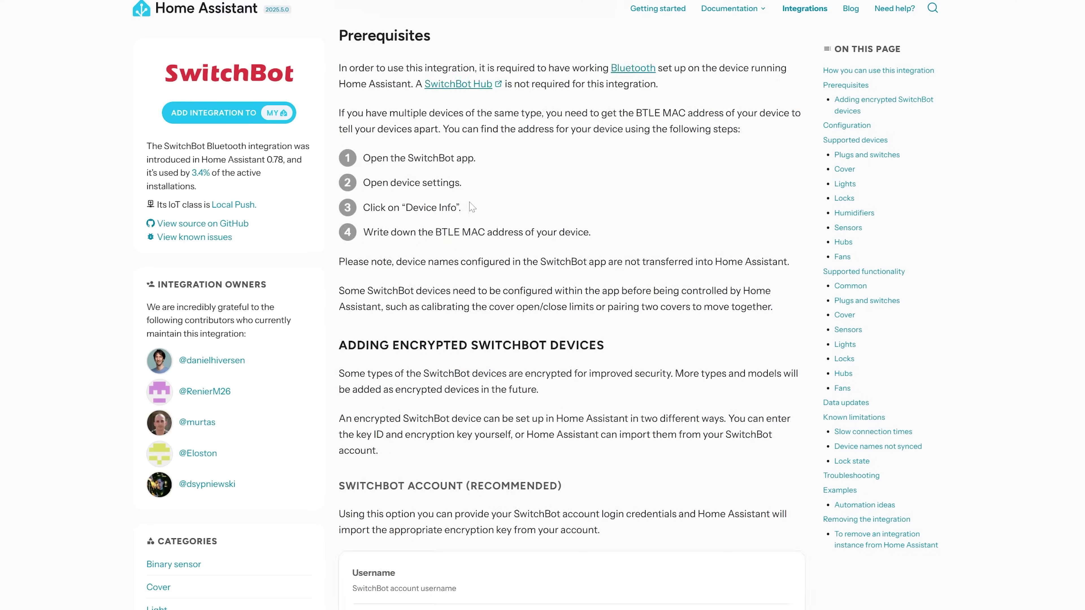
pyautogui.scroll(-2, 481, 230)
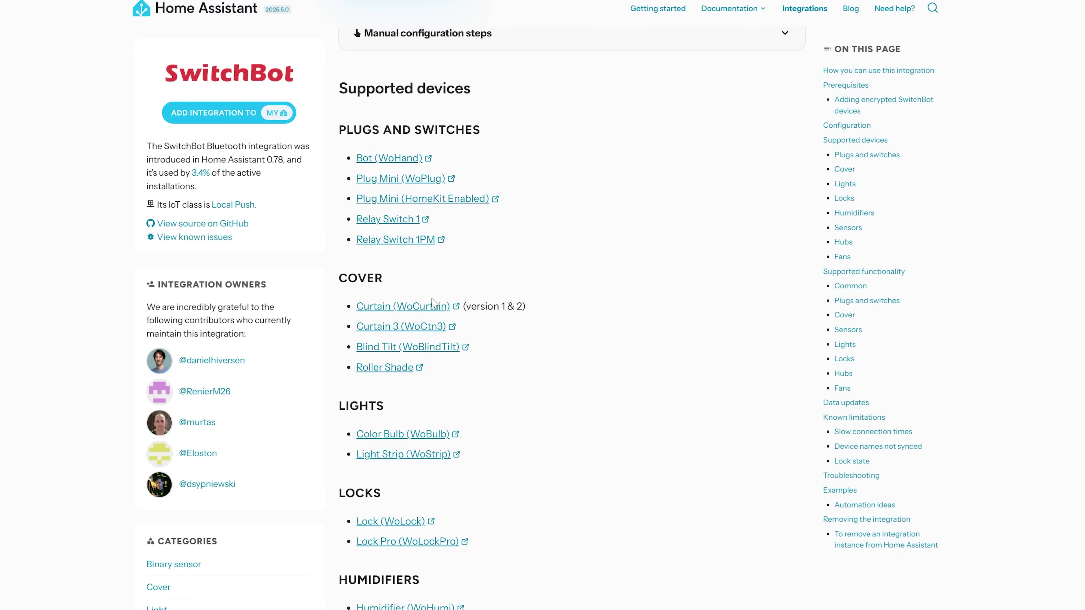
pyautogui.moveTo(343, 378); pyautogui.dragTo(423, 377)
pyautogui.click(462, 384)
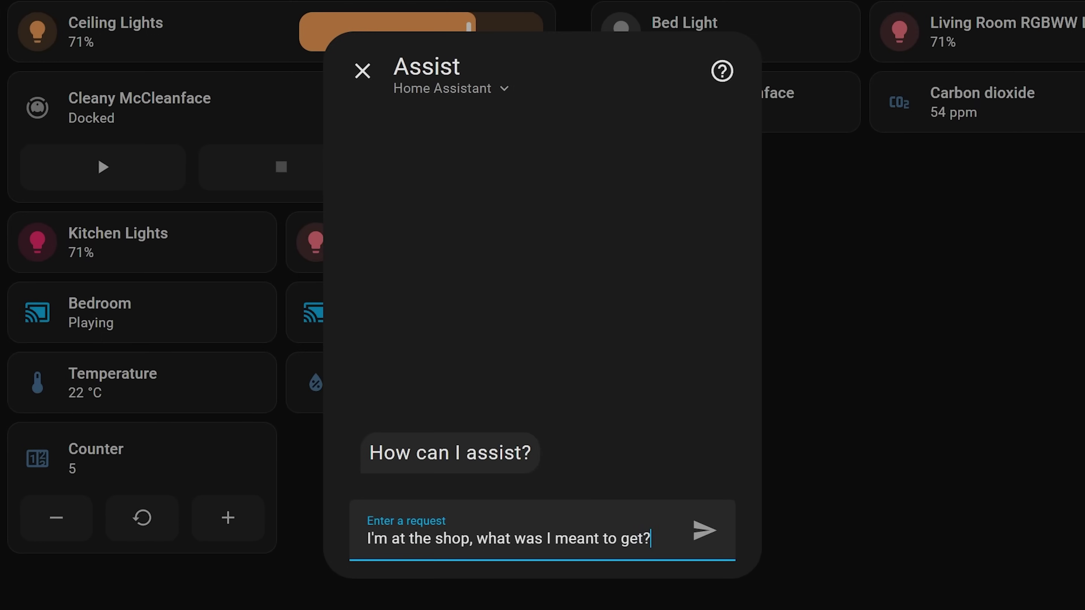
pyautogui.press('Return')
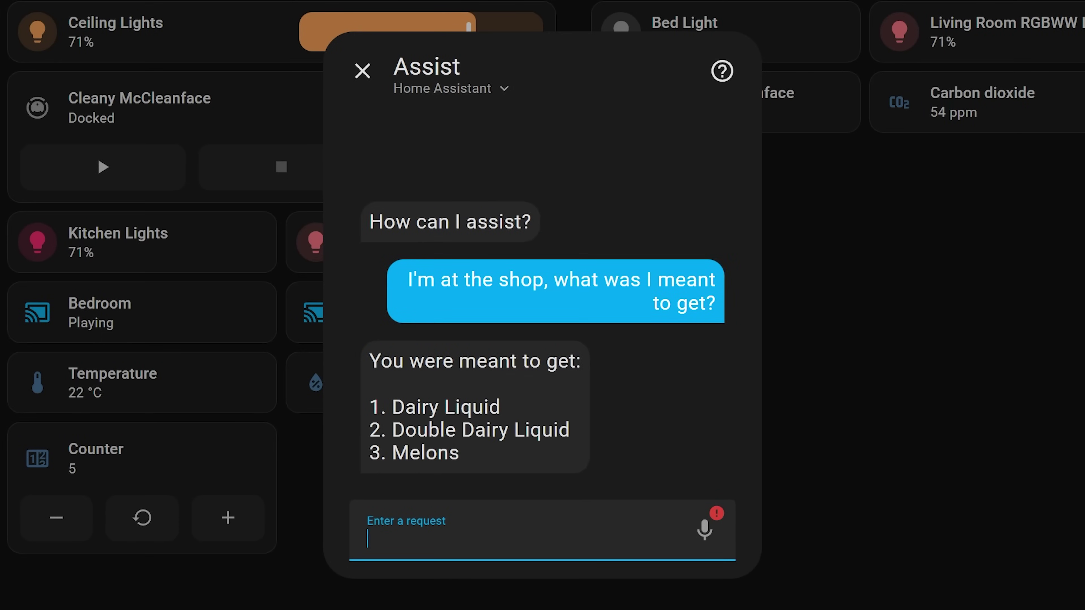
# Run the media search for thunderstruck and insert the office occupancy sensor into device_name().
pyautogui.write('Soun')
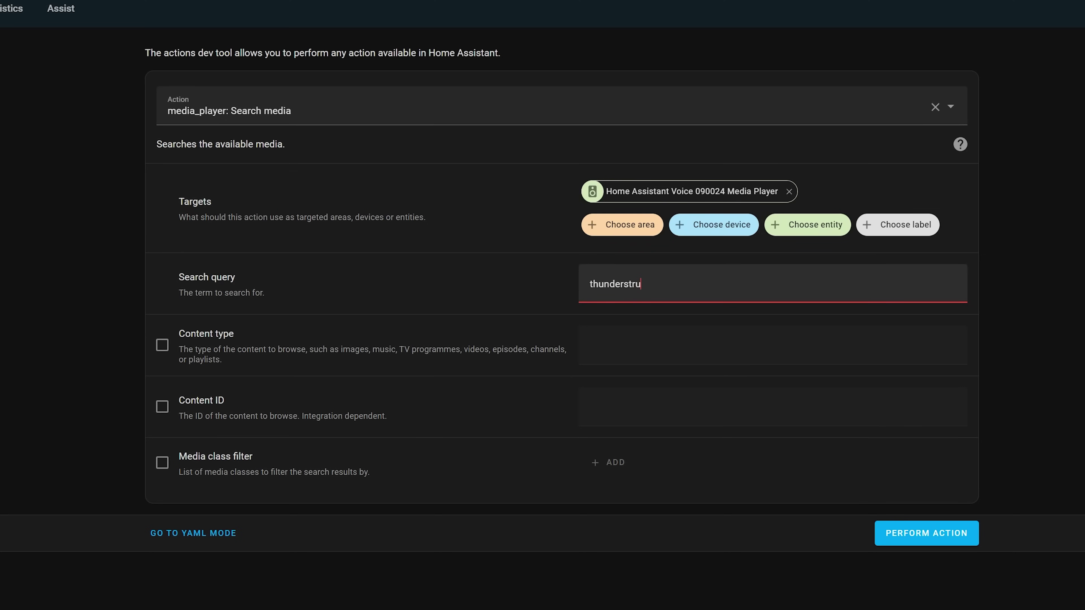
pyautogui.click(892, 534)
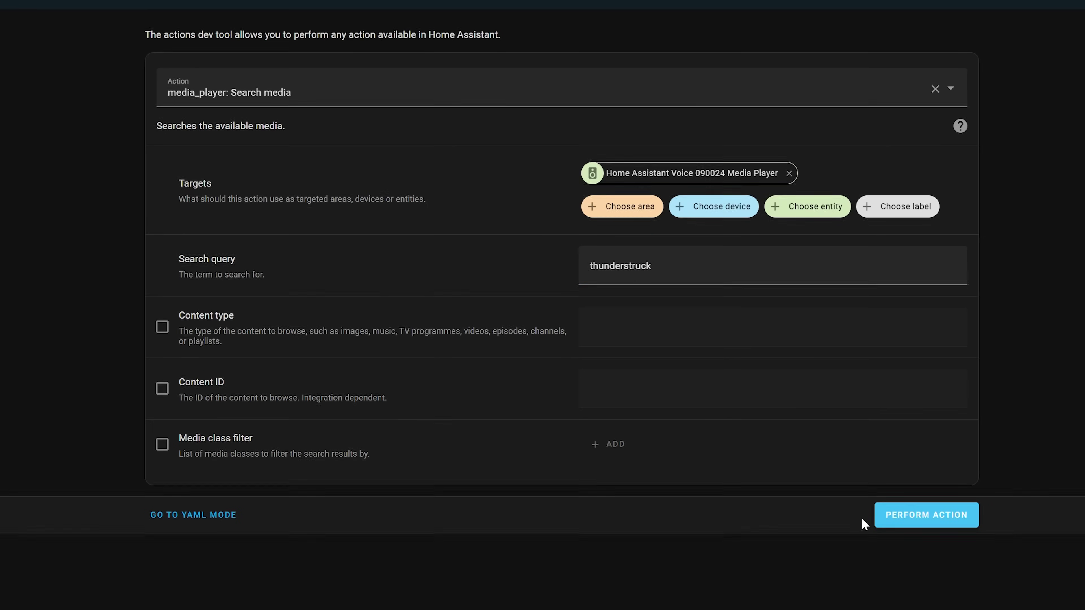
pyautogui.scroll(-8, 645, 240)
pyautogui.scroll(-3, 260, 251)
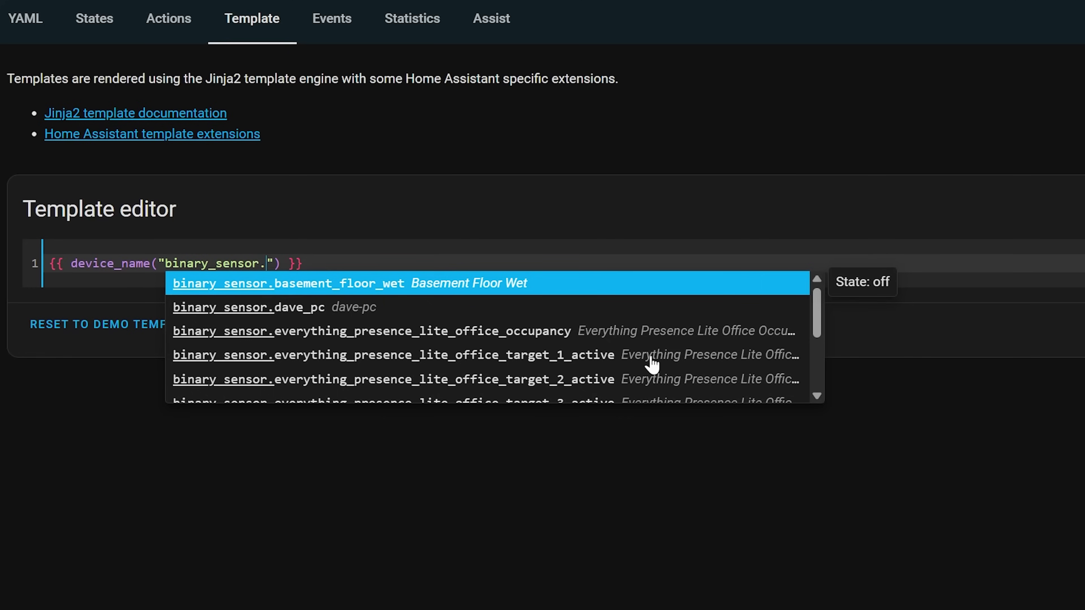
pyautogui.click(509, 332)
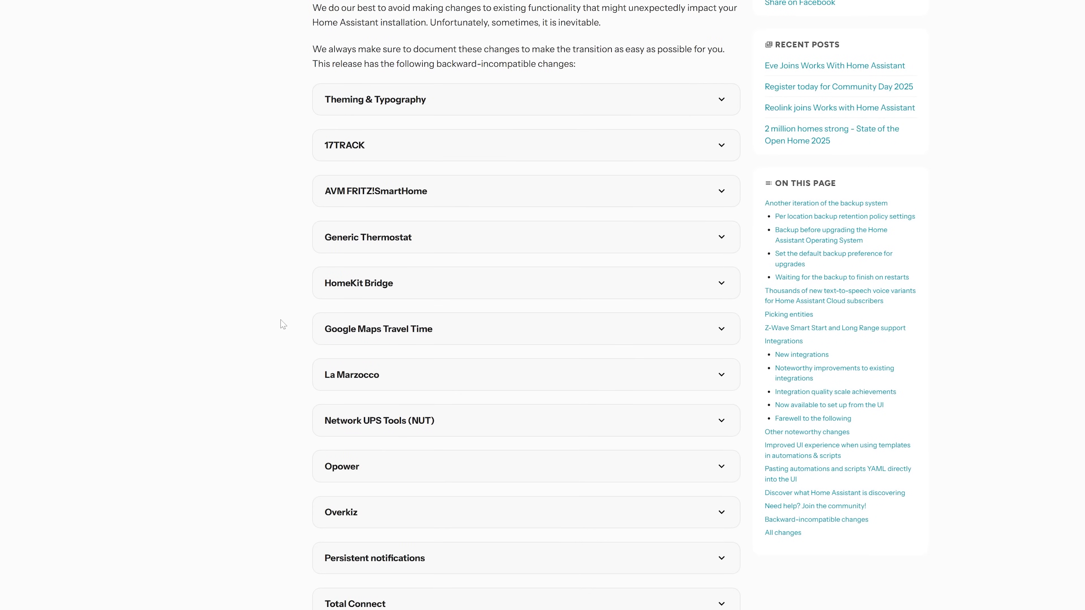
# Expand the Theming & Typography change and read through its New, Removed and Migrated token lists.
pyautogui.click(477, 102)
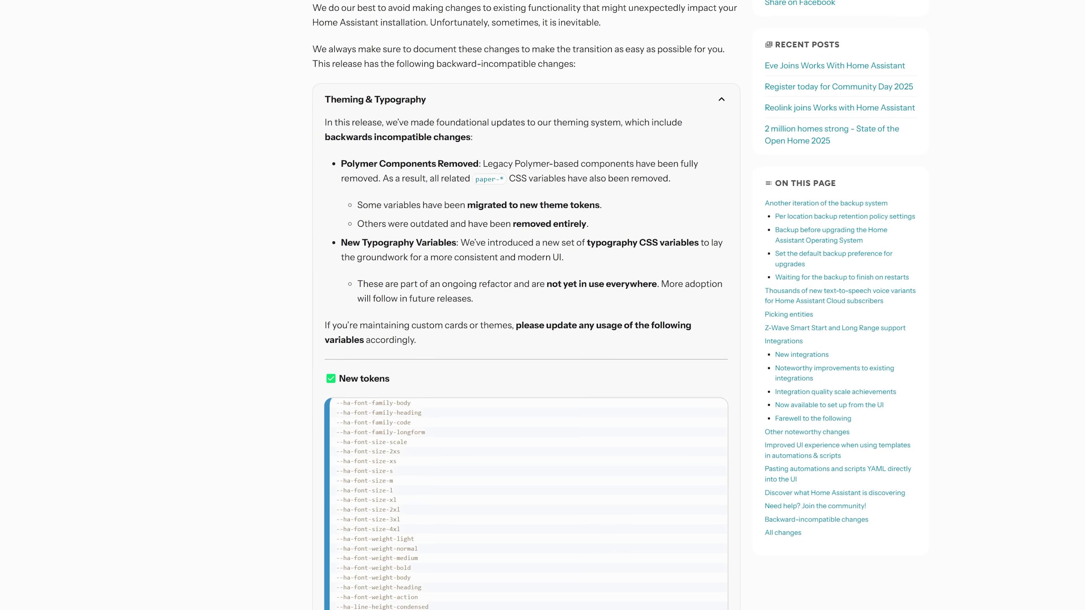
pyautogui.scroll(-3, 526, 342)
pyautogui.moveTo(340, 309); pyautogui.dragTo(371, 338)
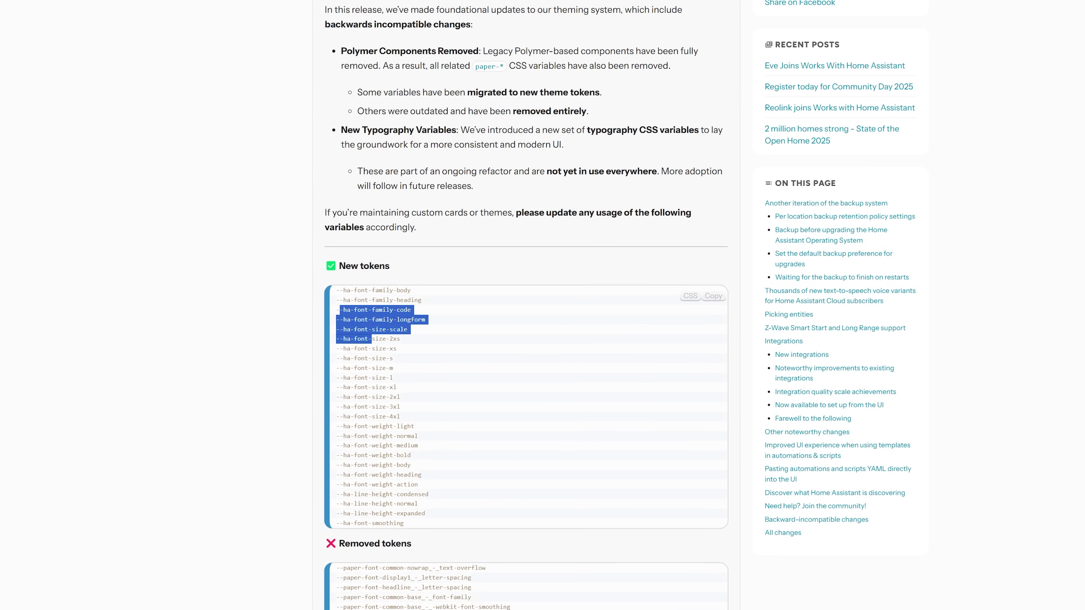
pyautogui.scroll(-4, 423, 383)
pyautogui.moveTo(454, 524); pyautogui.dragTo(354, 438)
pyautogui.click(463, 412)
pyautogui.scroll(5, 463, 412)
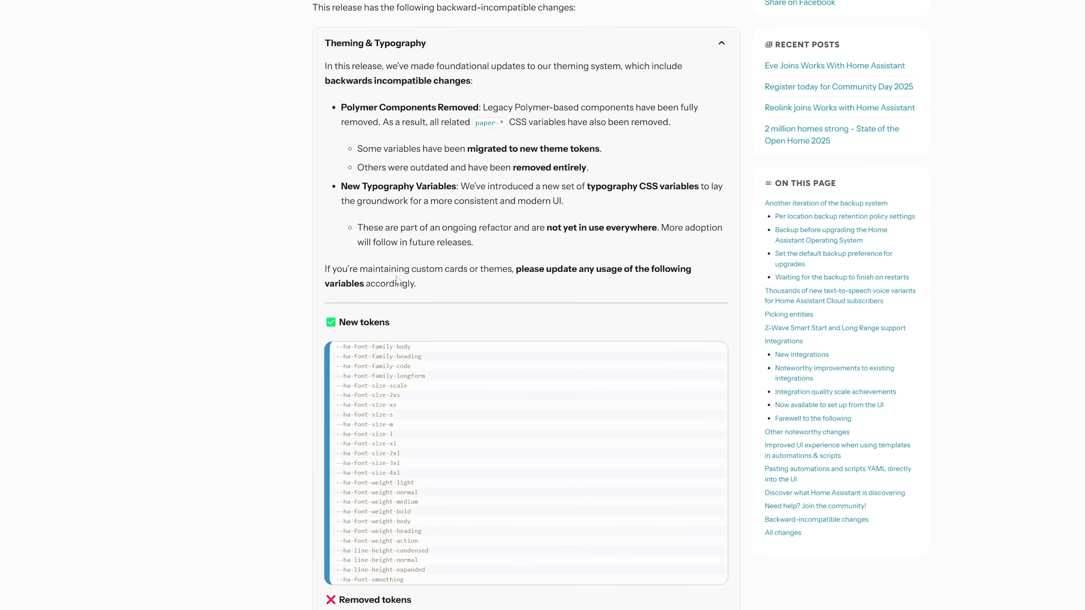
pyautogui.scroll(-14, 615, 310)
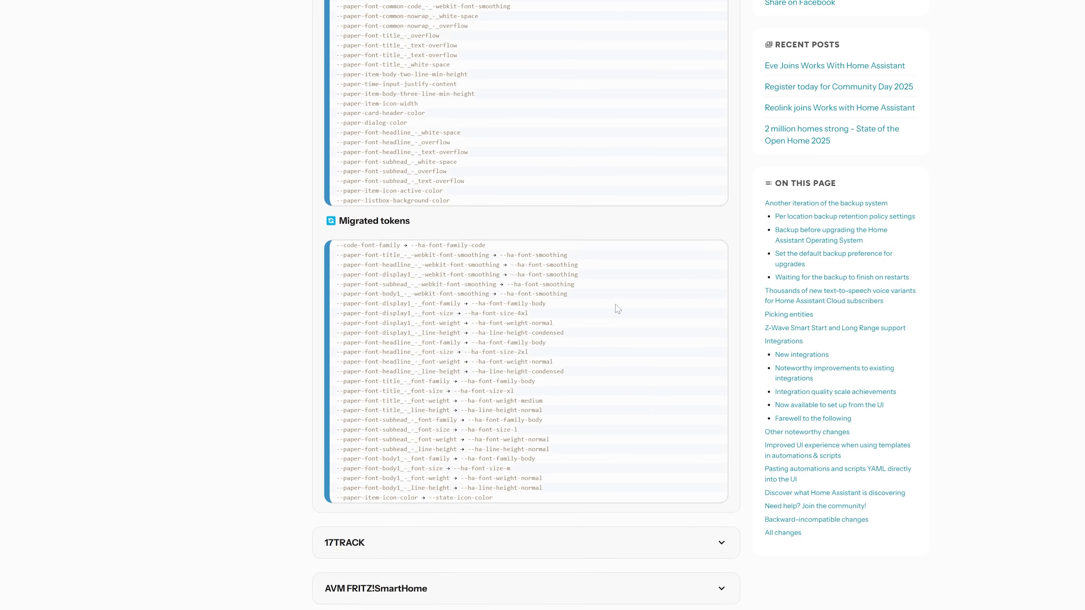
pyautogui.scroll(-10, 618, 309)
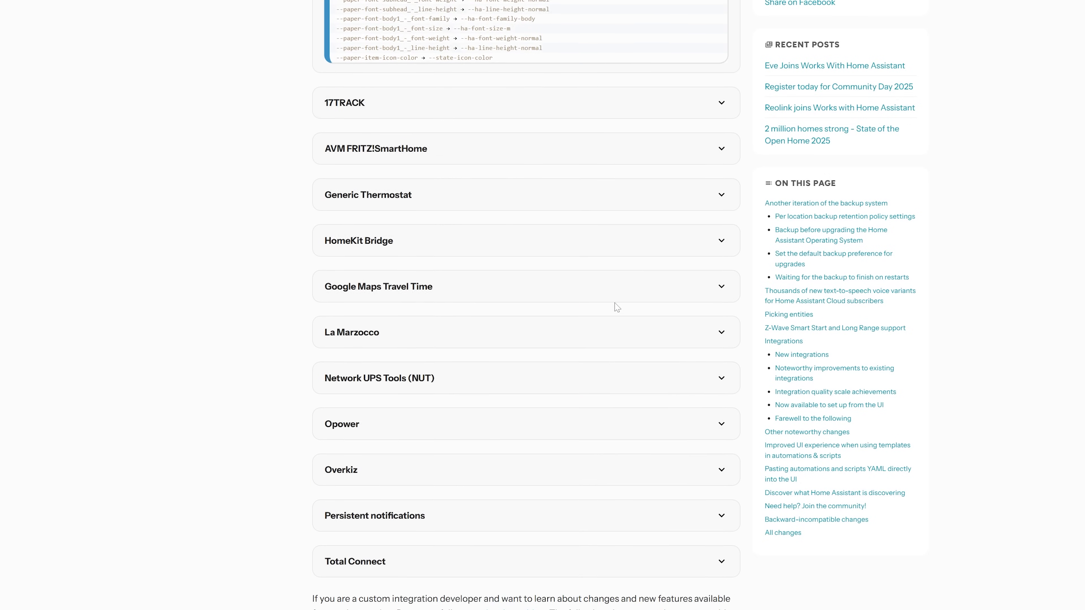
pyautogui.scroll(10, 617, 308)
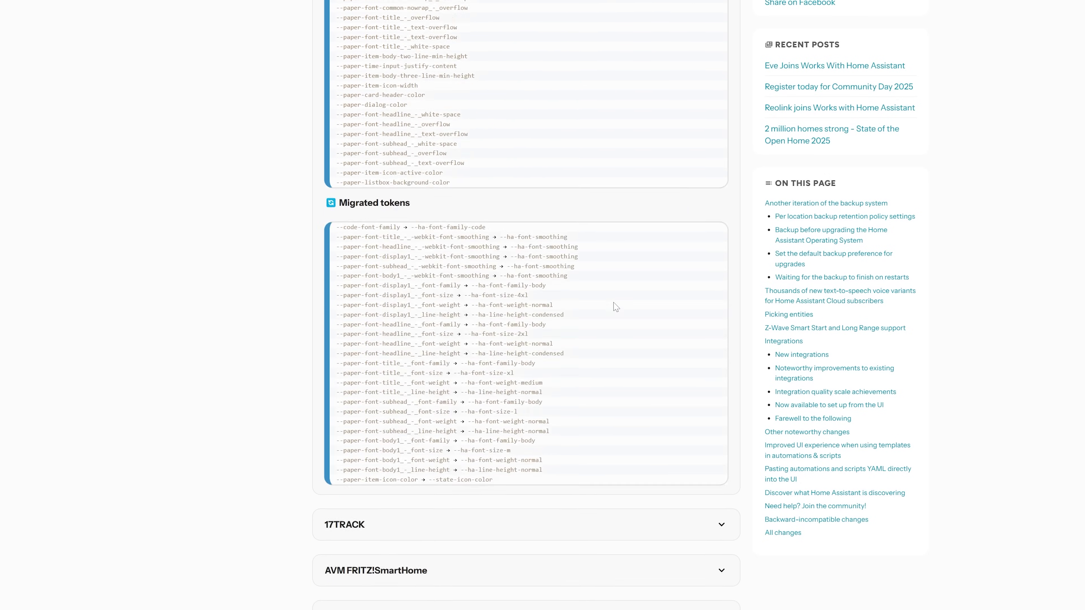